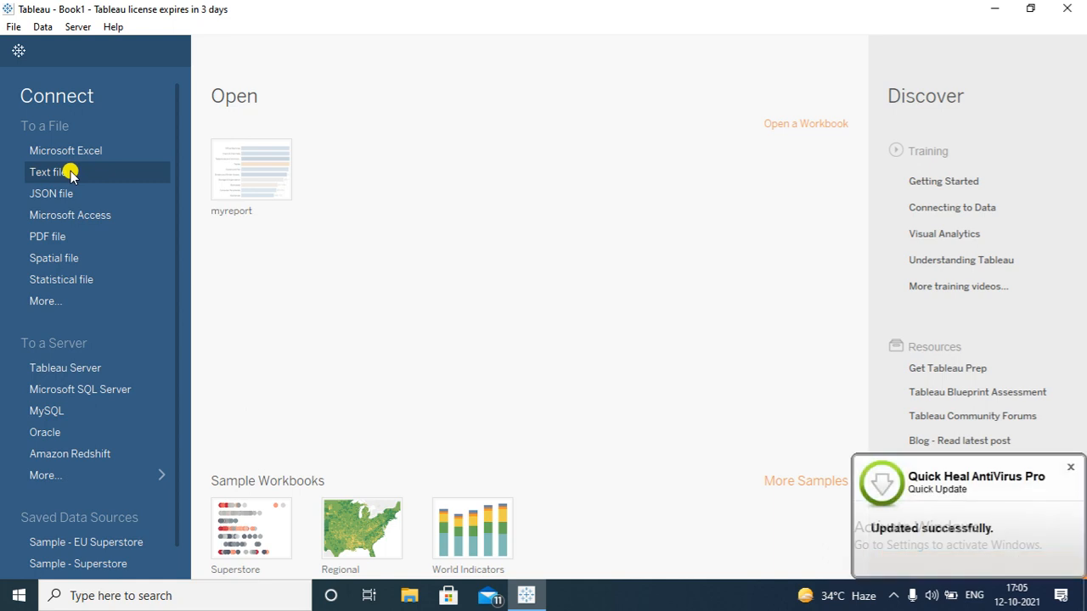
Connect to the MotoCad text file from the Data Set folder and open Sheet 1.
{"action": "left_click", "coordinate": [71, 173]}
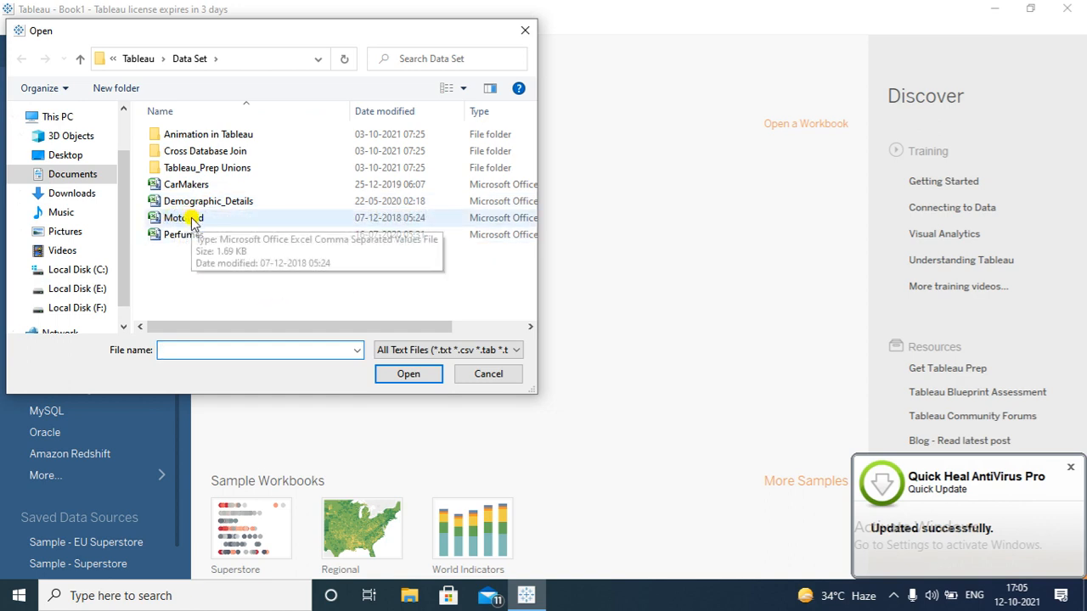
{"action": "left_click", "coordinate": [193, 219]}
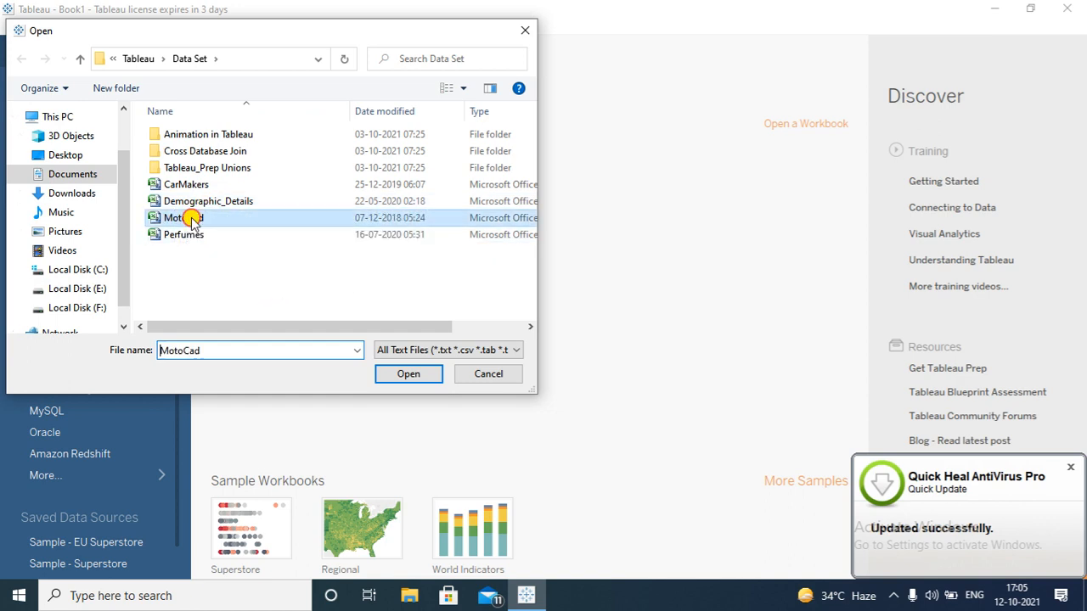
{"action": "left_click", "coordinate": [399, 376]}
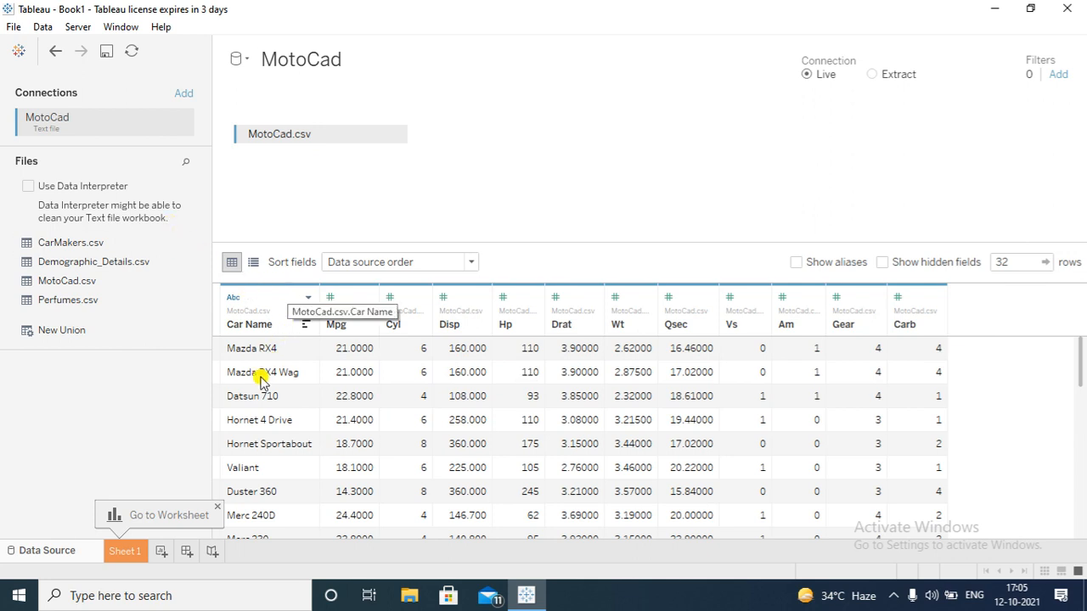
{"action": "left_click", "coordinate": [125, 554]}
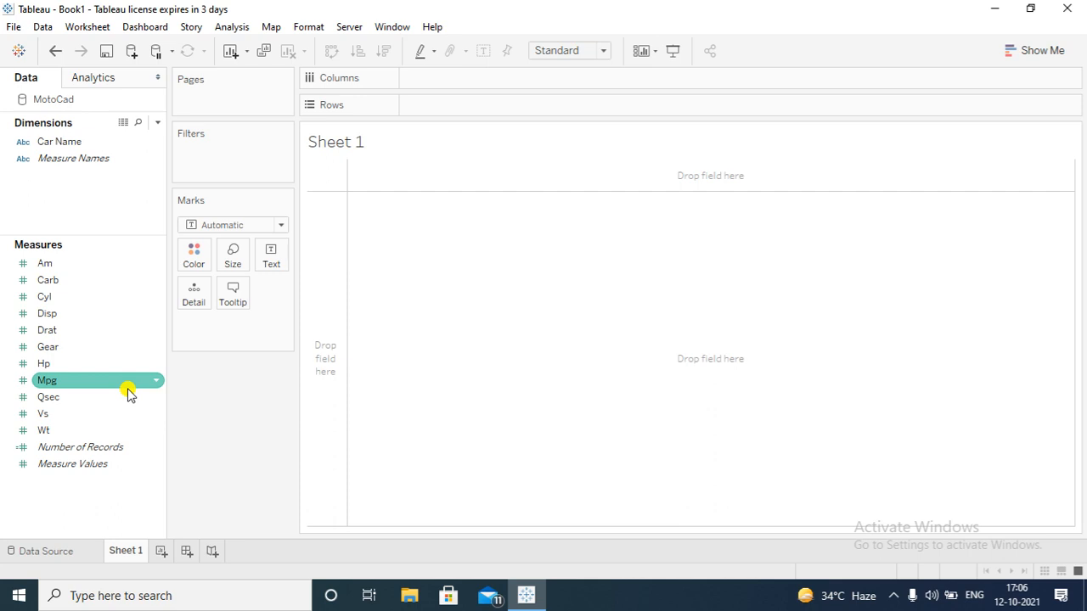
{"action": "left_click", "coordinate": [72, 297]}
{"action": "left_click", "coordinate": [68, 314]}
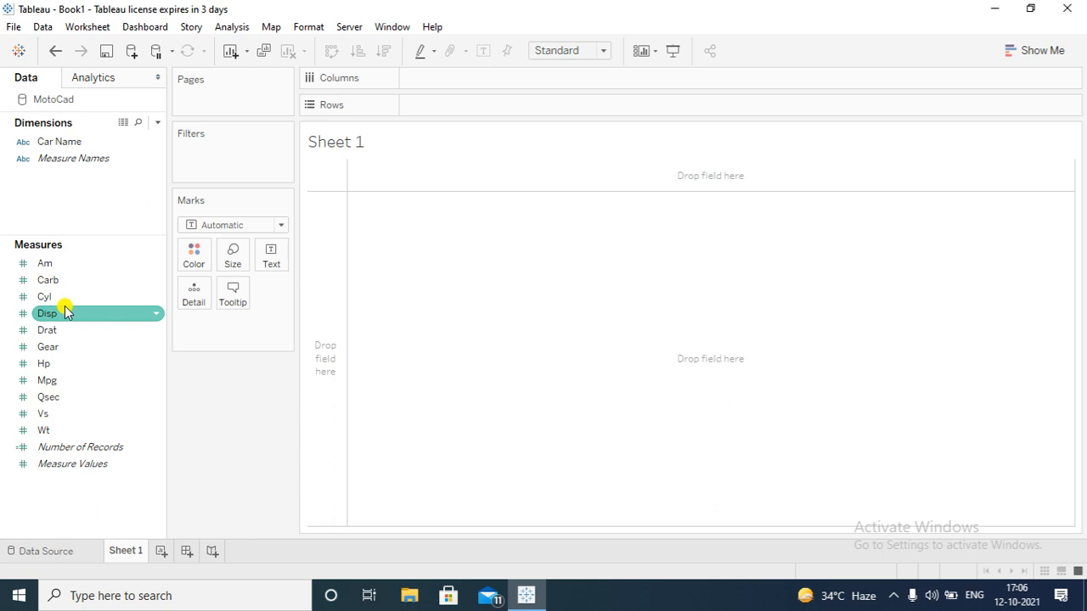
{"action": "left_click", "coordinate": [93, 349]}
{"action": "left_click", "coordinate": [90, 364]}
{"action": "left_click", "coordinate": [92, 397]}
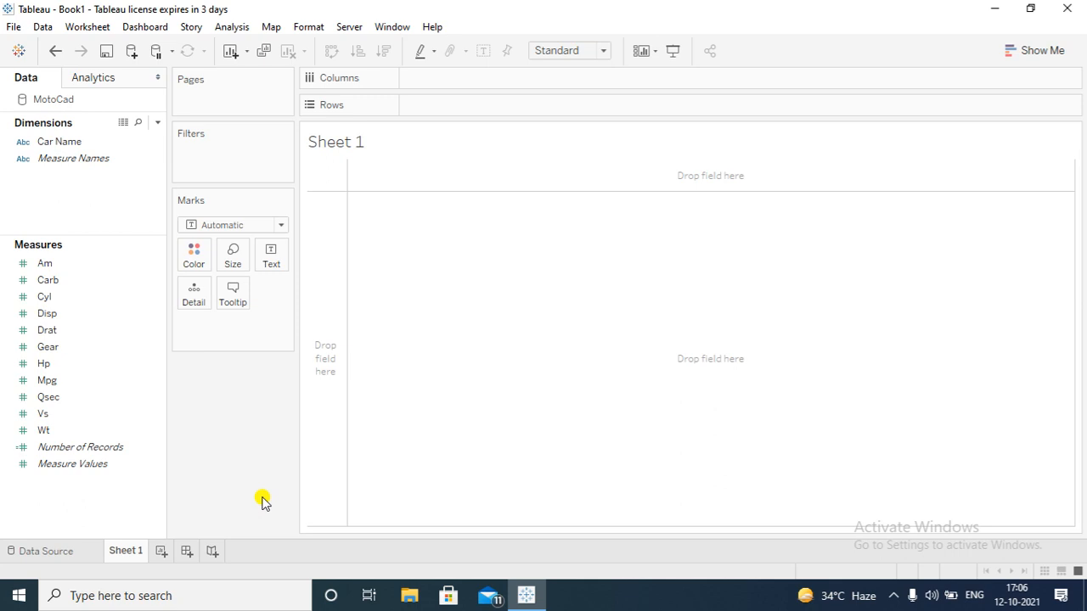
Check the columns in the data source, and move the Vs field from measures to dimensions on Sheet 1.
{"action": "left_click", "coordinate": [57, 558]}
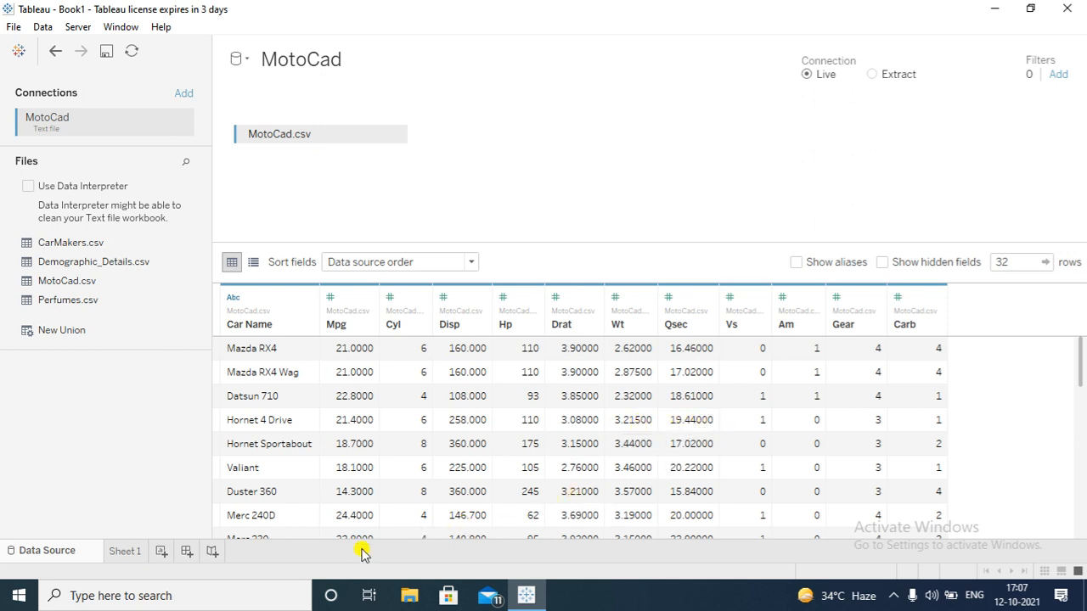
{"action": "left_click", "coordinate": [127, 552]}
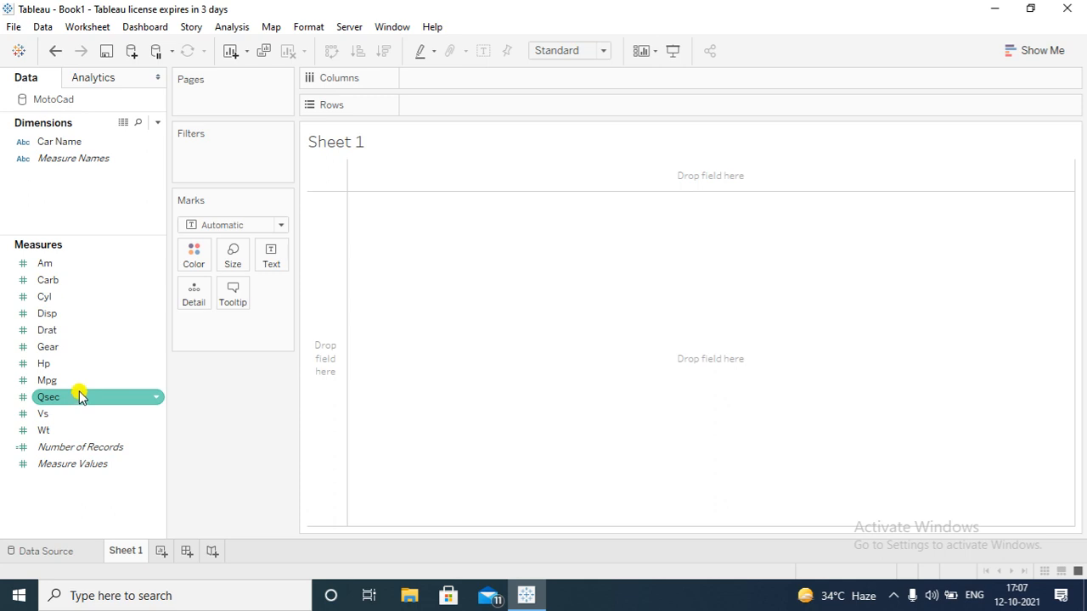
{"action": "left_click_drag", "start_coordinate": [65, 415], "coordinate": [43, 153]}
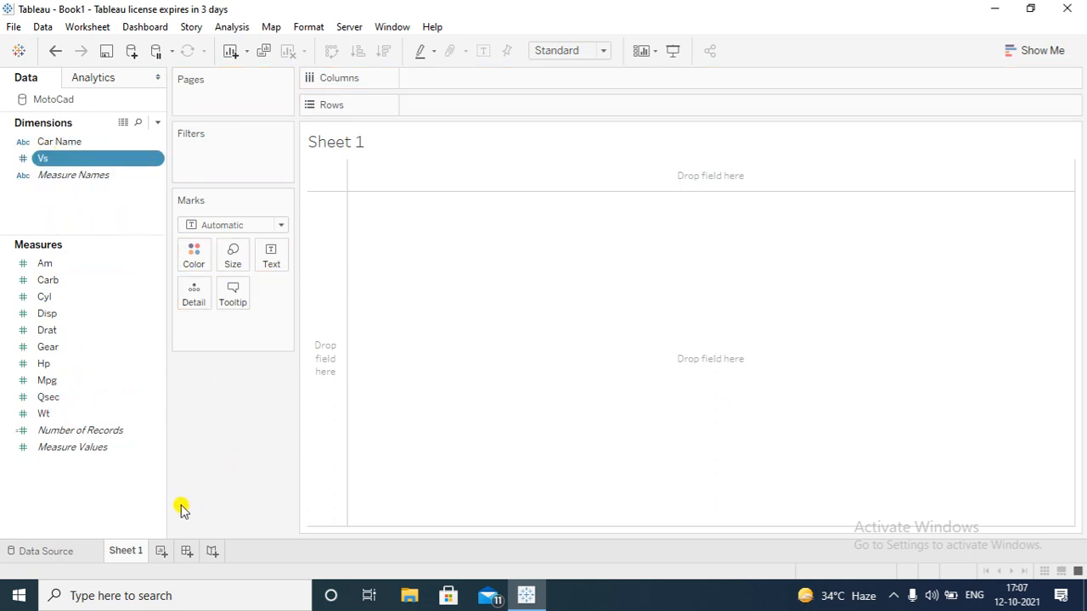
Examine the Gear and Carb values across the rows of the MotoCad data source.
{"action": "left_click", "coordinate": [42, 551]}
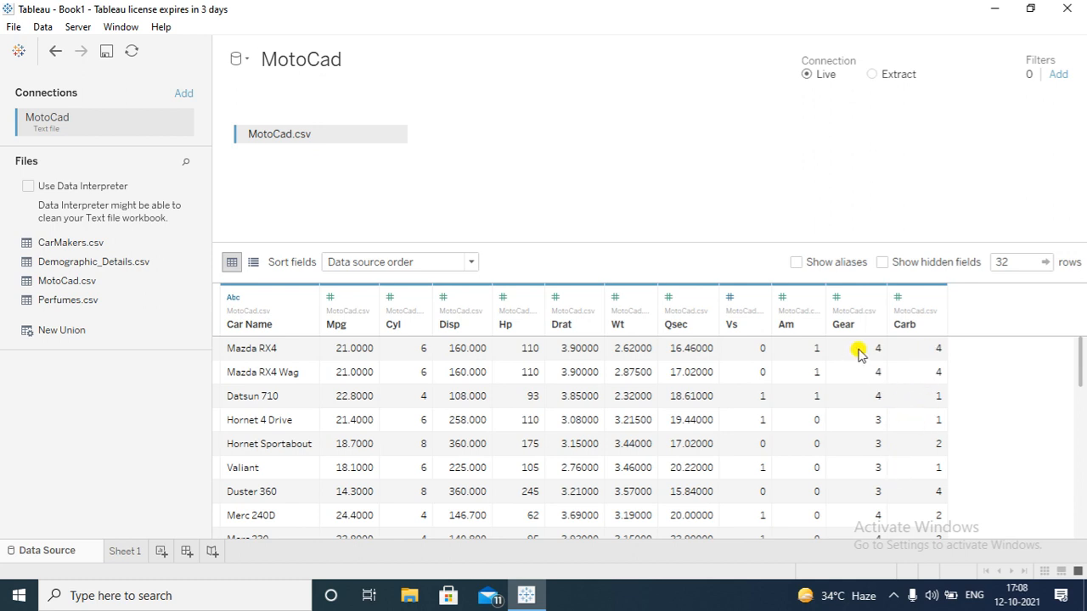
{"action": "scroll", "coordinate": [883, 374], "scroll_direction": "down", "scroll_amount": 8}
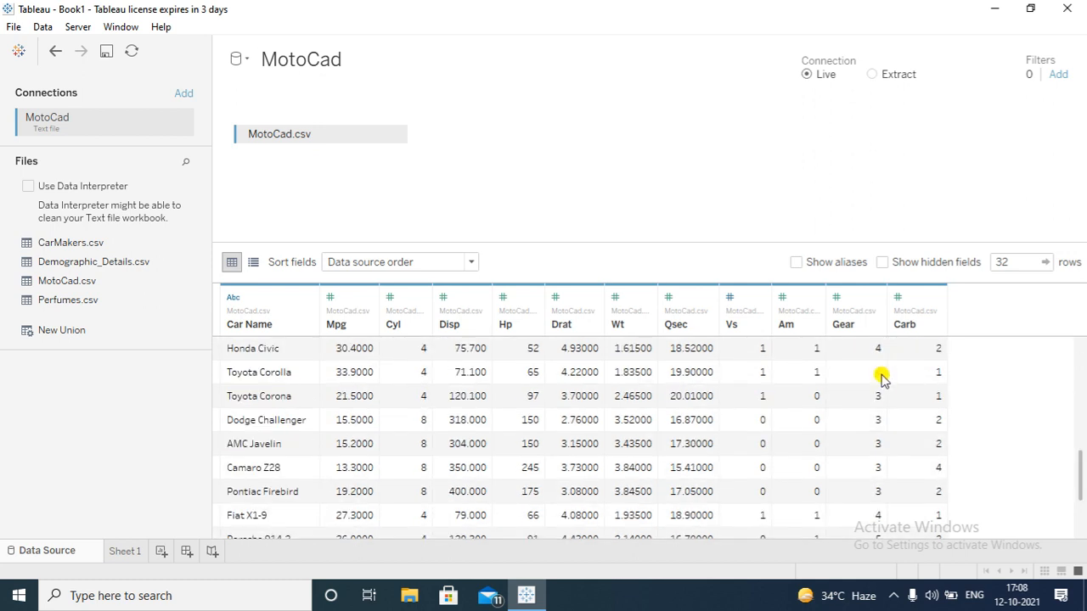
{"action": "scroll", "coordinate": [882, 377], "scroll_direction": "up", "scroll_amount": 2}
{"action": "scroll", "coordinate": [882, 376], "scroll_direction": "down", "scroll_amount": 2}
{"action": "scroll", "coordinate": [881, 376], "scroll_direction": "up", "scroll_amount": 6}
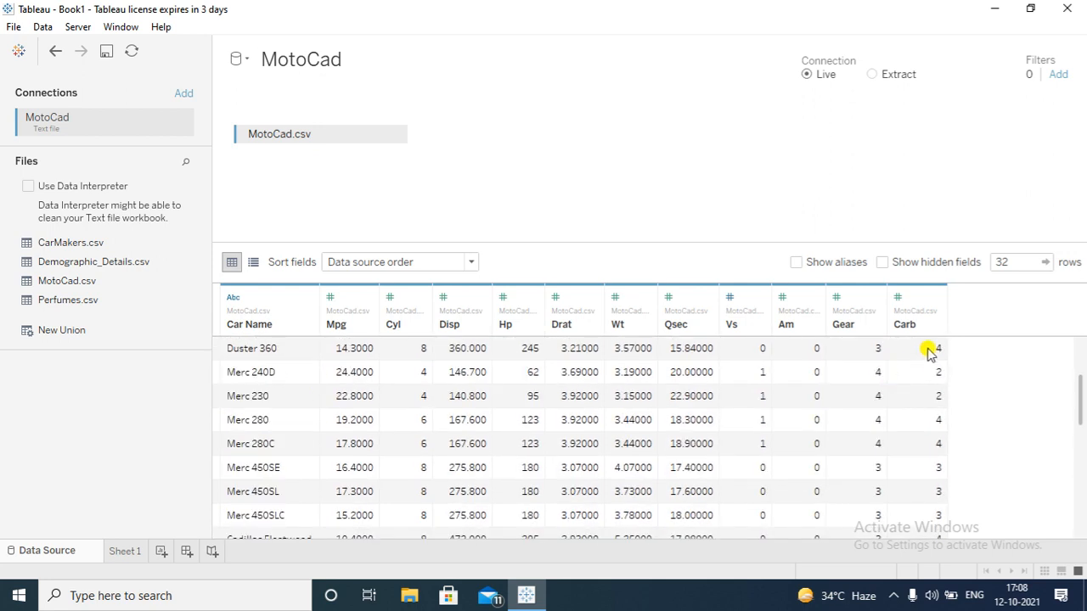
{"action": "scroll", "coordinate": [936, 376], "scroll_direction": "down", "scroll_amount": 6}
{"action": "scroll", "coordinate": [937, 376], "scroll_direction": "up", "scroll_amount": 5}
{"action": "scroll", "coordinate": [937, 376], "scroll_direction": "up", "scroll_amount": 2}
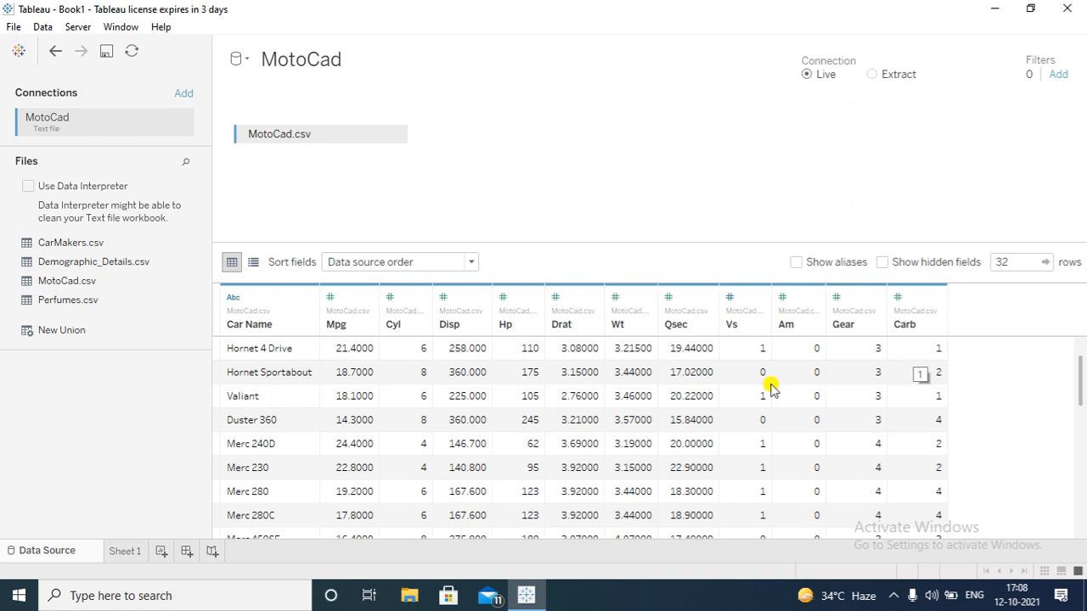
Move the Gear and Carb fields from measures to dimensions on Sheet 1.
{"action": "left_click", "coordinate": [127, 553]}
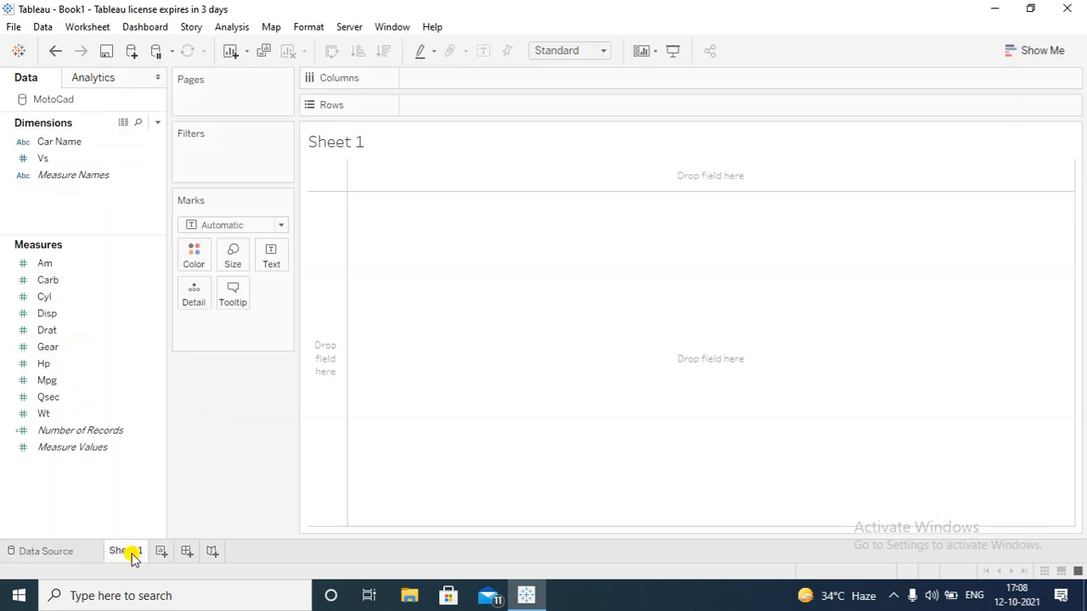
{"action": "left_click", "coordinate": [122, 384]}
{"action": "left_click", "coordinate": [73, 330]}
{"action": "left_click", "coordinate": [68, 347]}
{"action": "left_click_drag", "start_coordinate": [68, 347], "coordinate": [64, 158]}
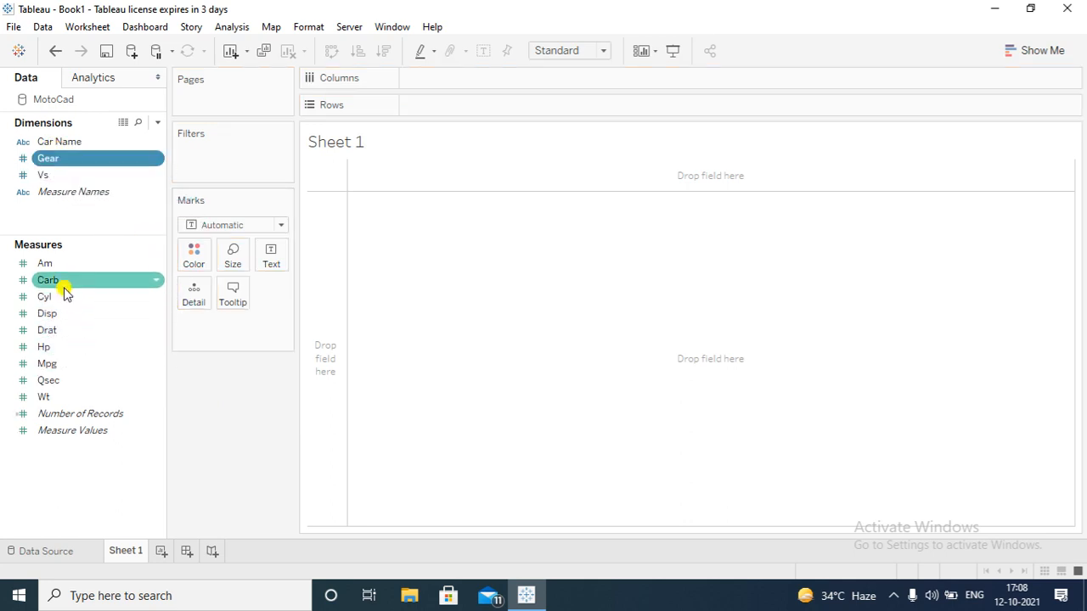
{"action": "left_click_drag", "start_coordinate": [63, 283], "coordinate": [53, 158]}
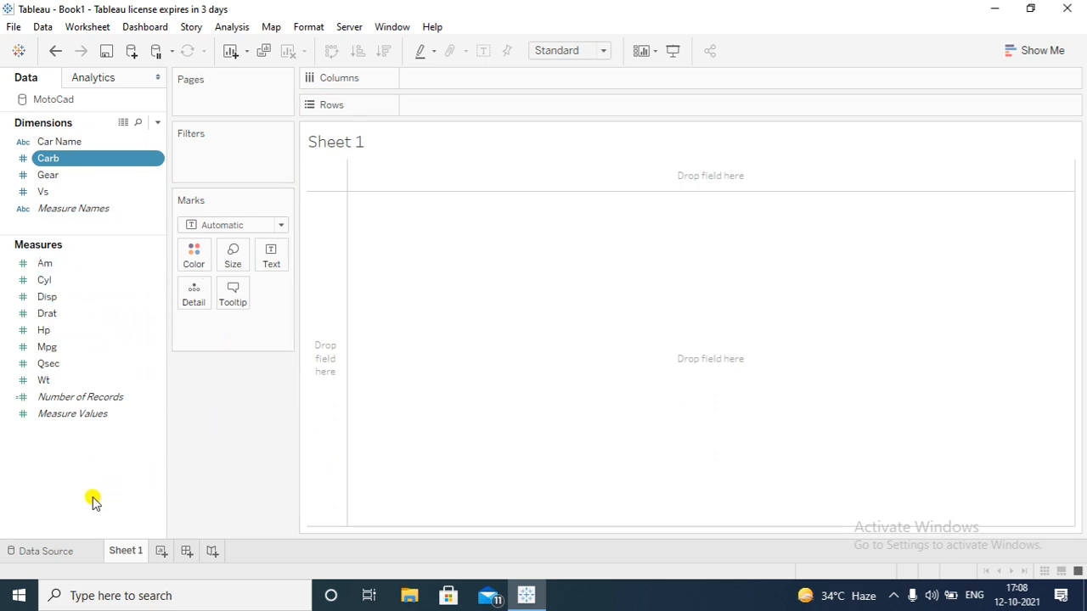
Check the Am column in the data source, and move the Am field from measures to dimensions.
{"action": "left_click", "coordinate": [56, 550]}
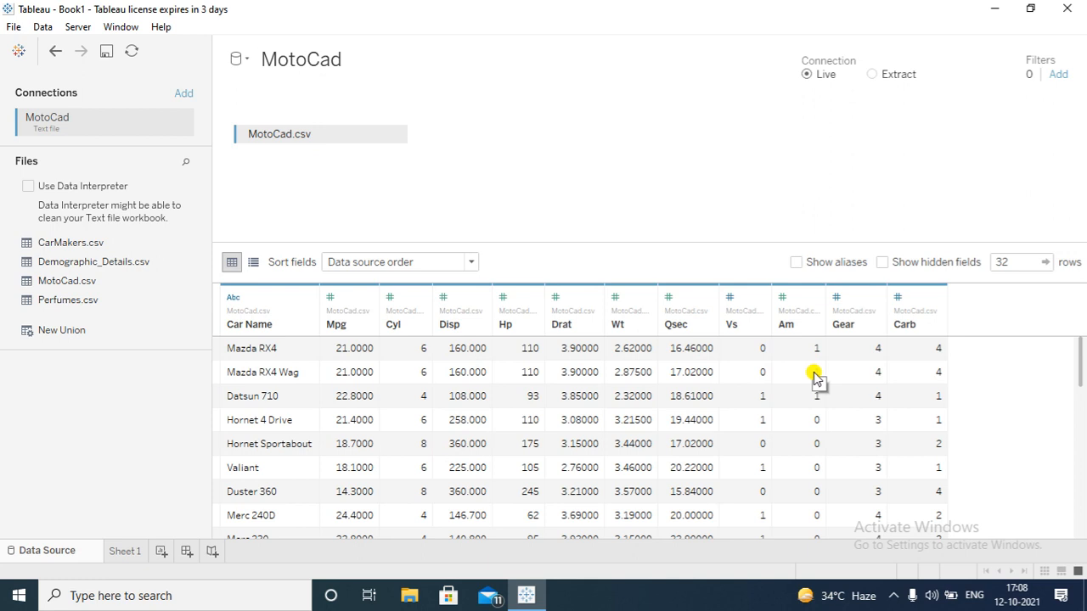
{"action": "left_click", "coordinate": [128, 552]}
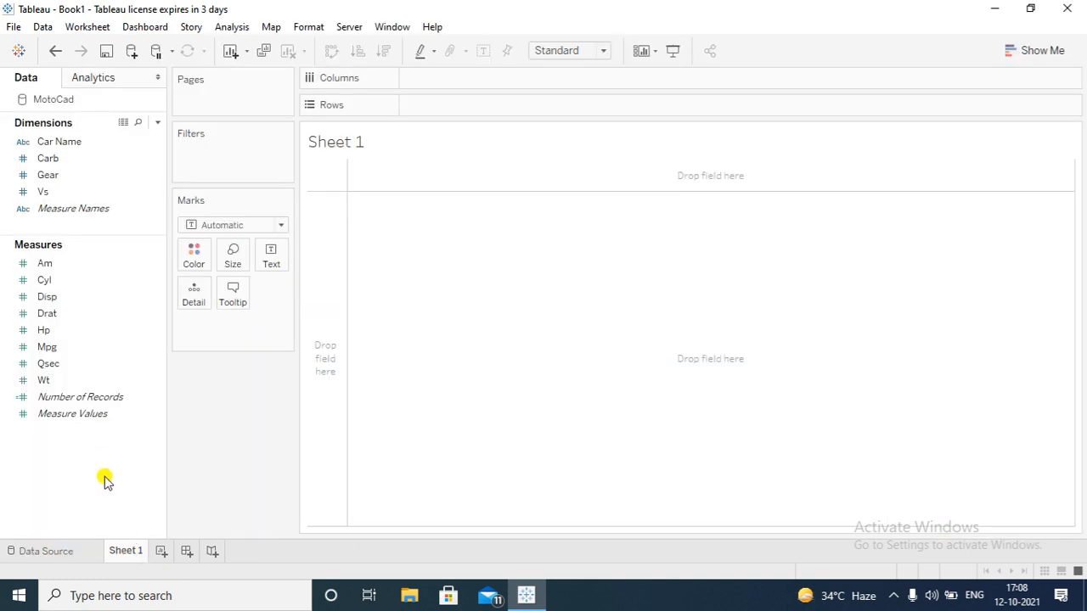
{"action": "left_click_drag", "start_coordinate": [41, 266], "coordinate": [42, 142]}
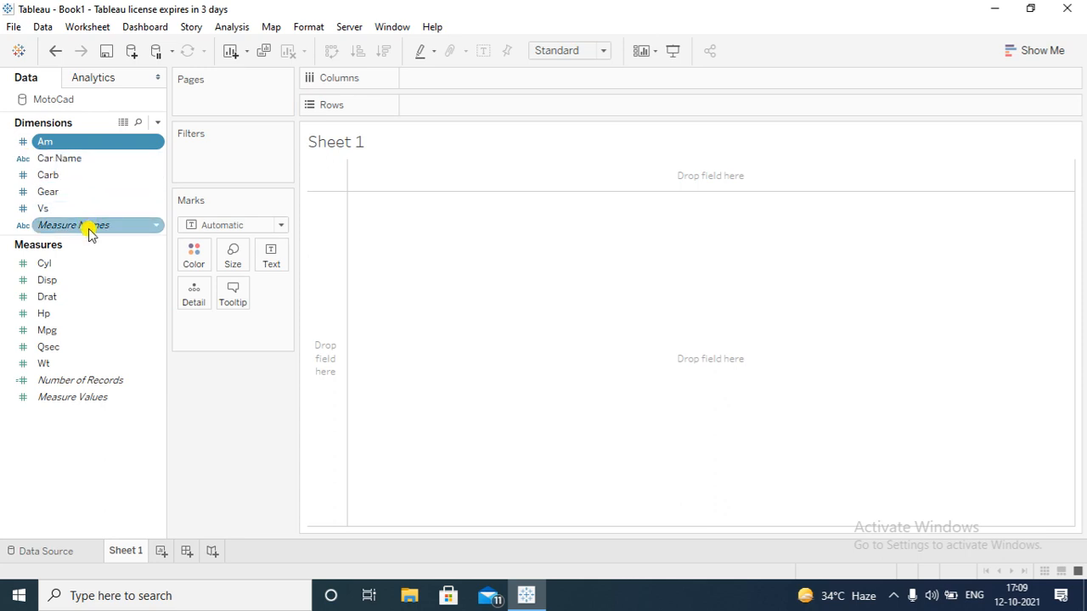
Review the Cyl values in the data source, and move the Cyl field from measures to dimensions.
{"action": "mouse_move", "coordinate": [89, 234]}
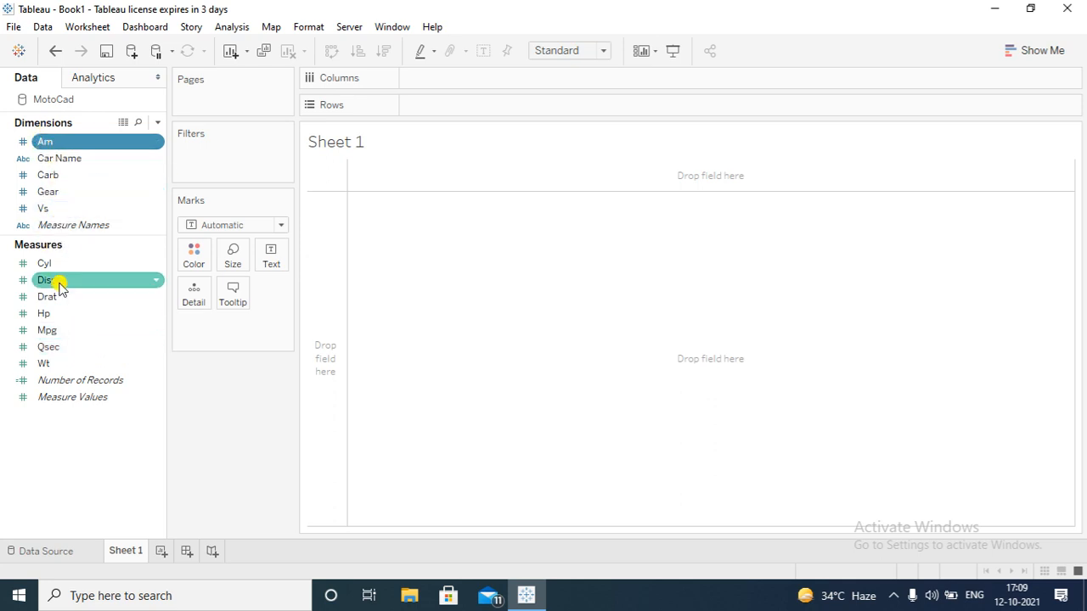
{"action": "left_click", "coordinate": [33, 555]}
{"action": "scroll", "coordinate": [416, 393], "scroll_direction": "down", "scroll_amount": 6}
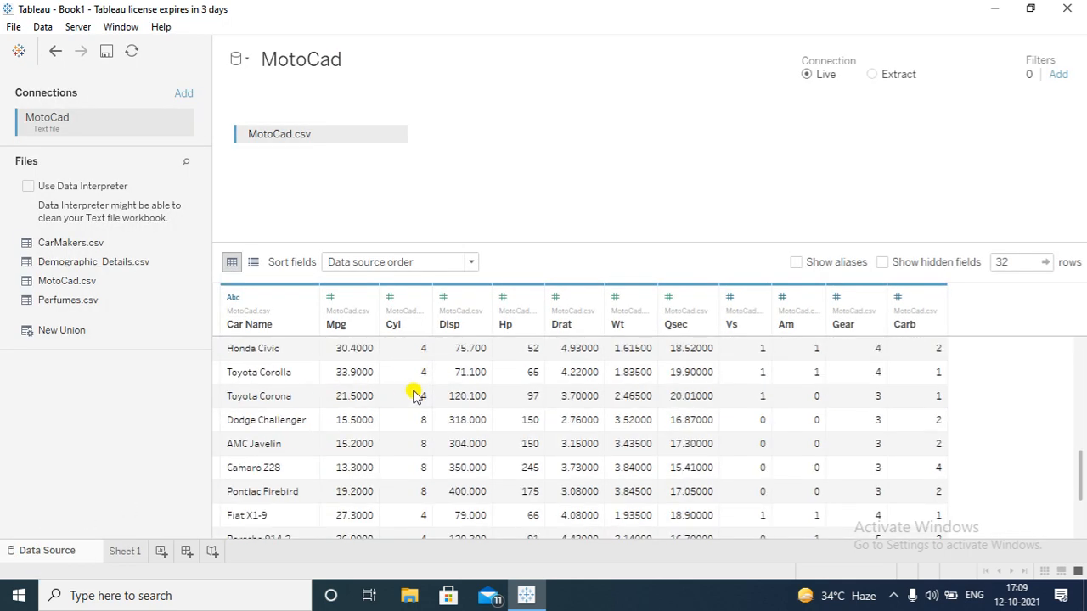
{"action": "scroll", "coordinate": [416, 395], "scroll_direction": "down", "scroll_amount": 3}
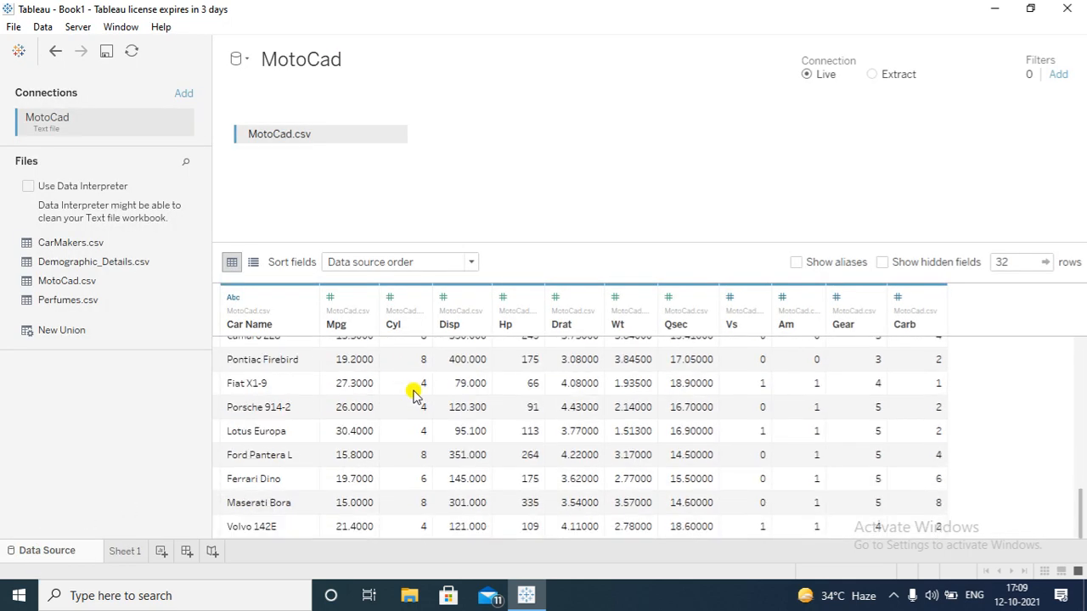
{"action": "left_click", "coordinate": [125, 551]}
{"action": "left_click_drag", "start_coordinate": [51, 270], "coordinate": [51, 152]}
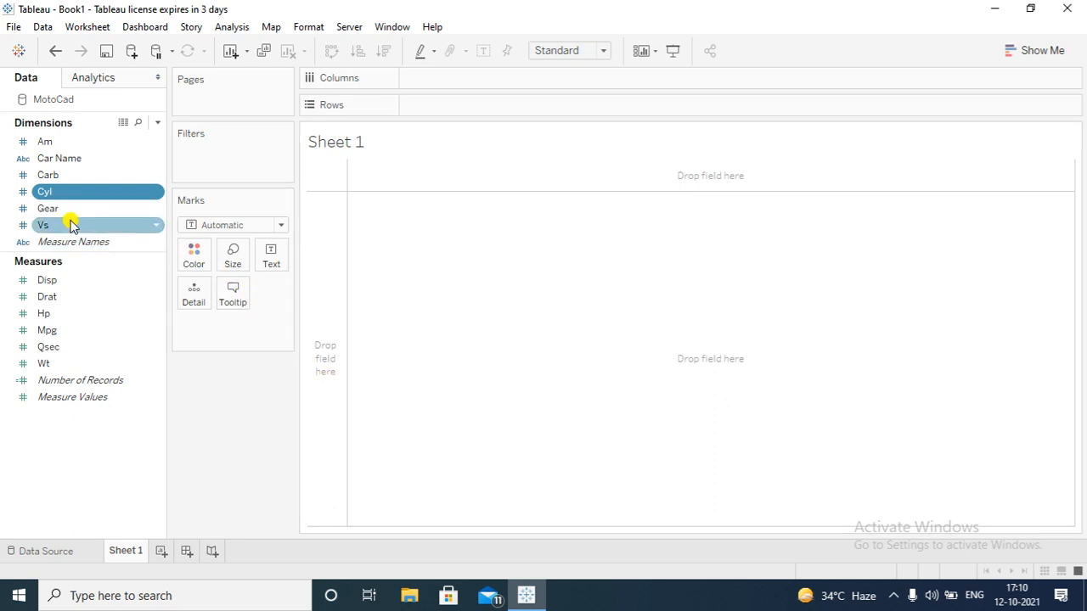
Add the Vs dimension to the rows of Sheet 1 to view its members, and clear the sheet.
{"action": "double_click", "coordinate": [44, 225]}
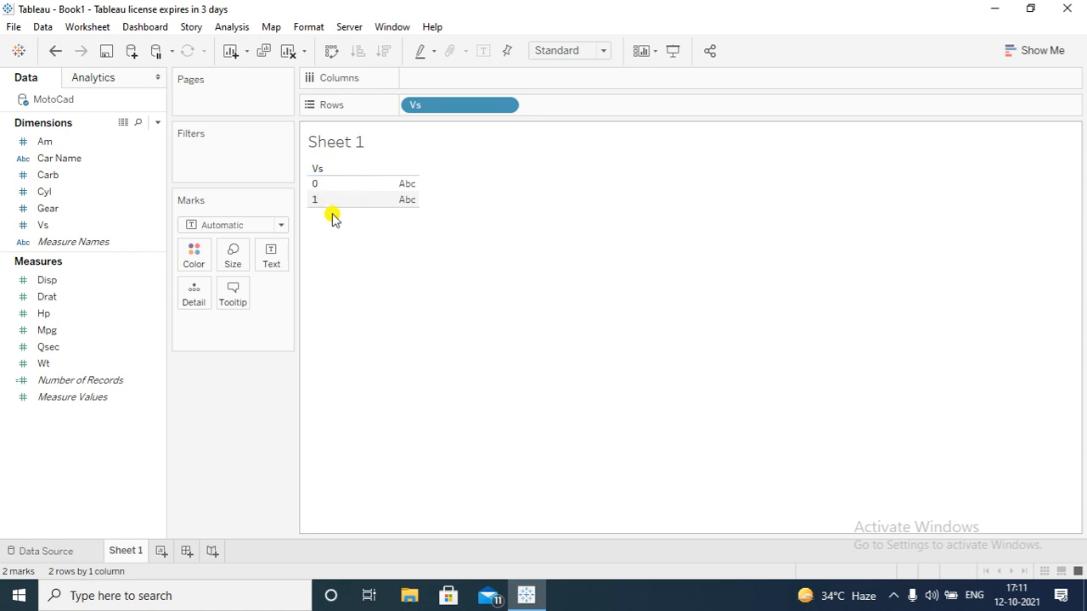
{"action": "left_click", "coordinate": [288, 48]}
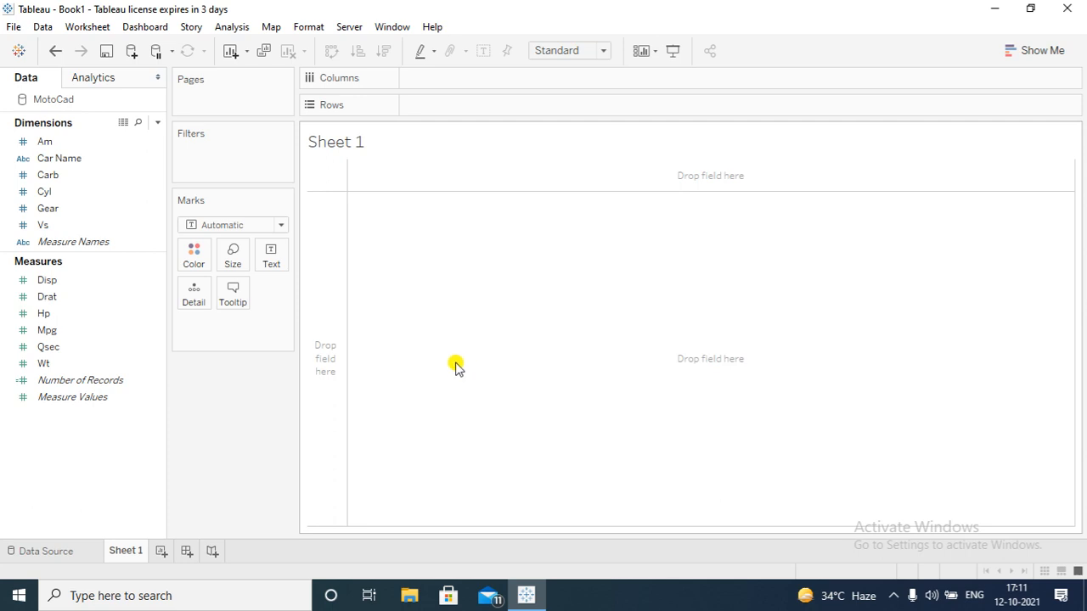
Set aliases for the Vs dimension: "Standard Engine" for member 0 and "VS Type Engine" for member 1.
{"action": "left_click", "coordinate": [78, 226]}
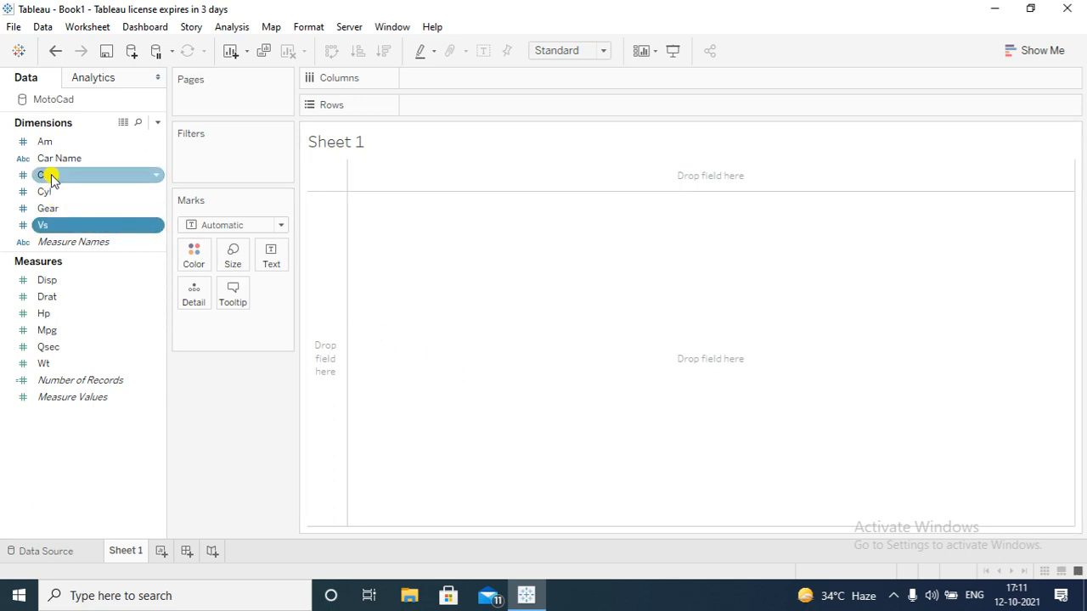
{"action": "left_click", "coordinate": [155, 228]}
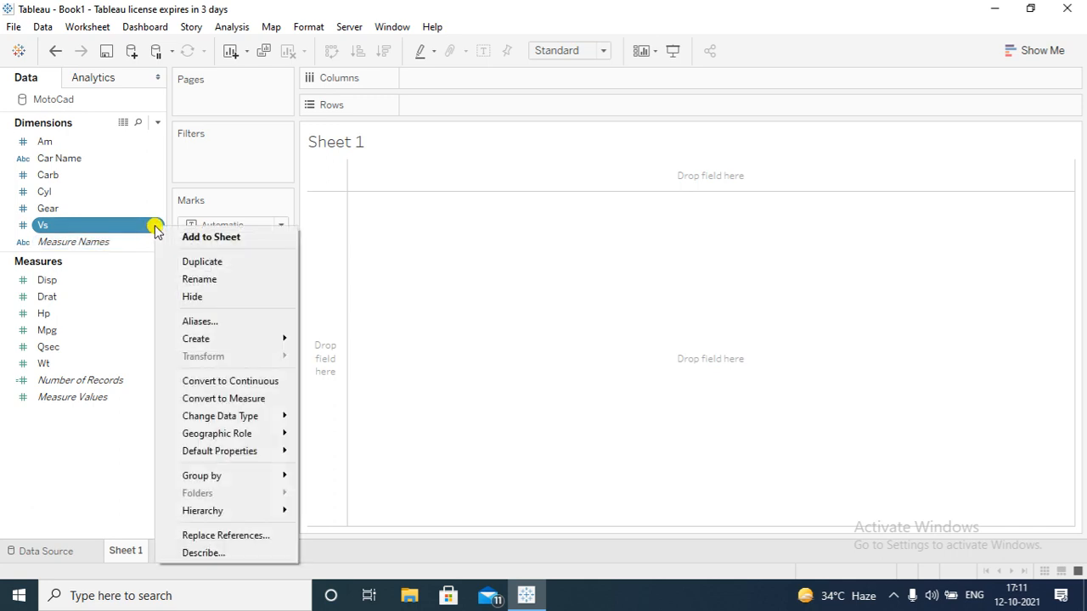
{"action": "left_click", "coordinate": [209, 323]}
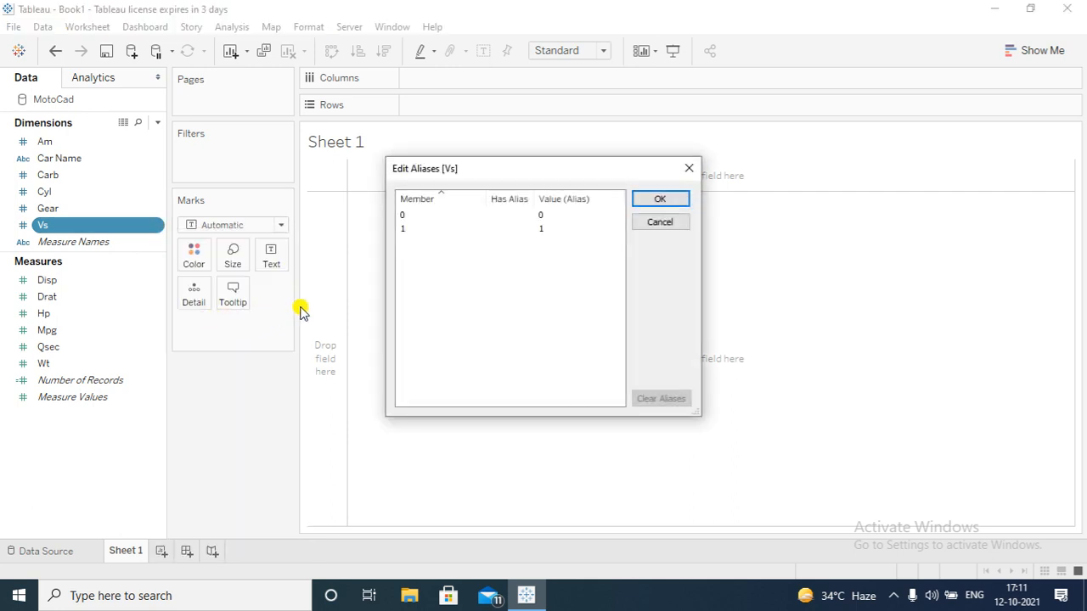
{"action": "left_click", "coordinate": [541, 216]}
{"action": "left_click", "coordinate": [539, 214]}
{"action": "key", "text": "BackSpace"}
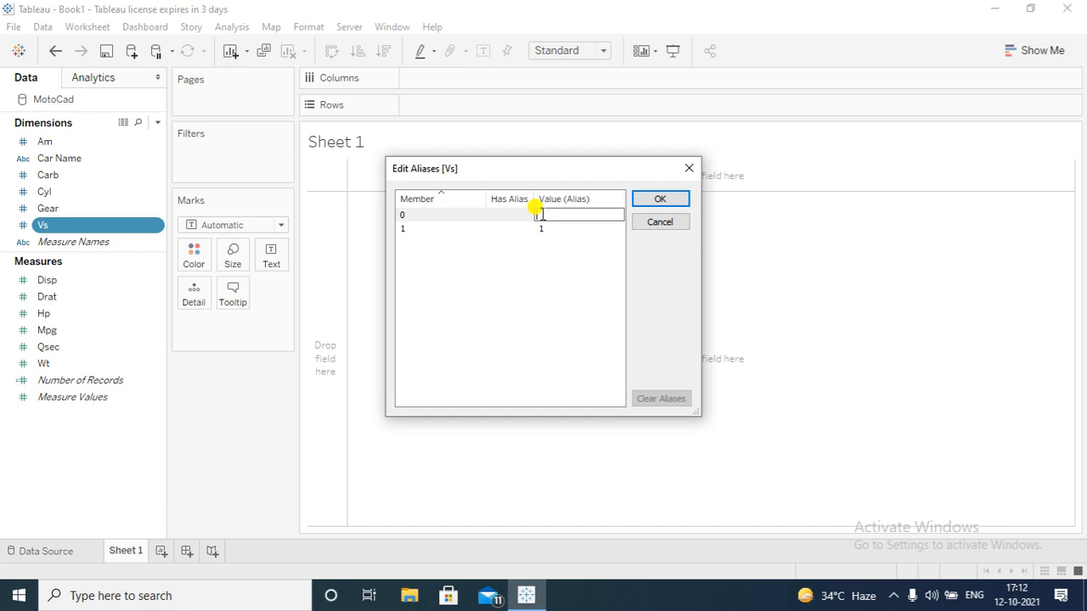
{"action": "type", "text": "Standard Engine"}
{"action": "left_click", "coordinate": [558, 230]}
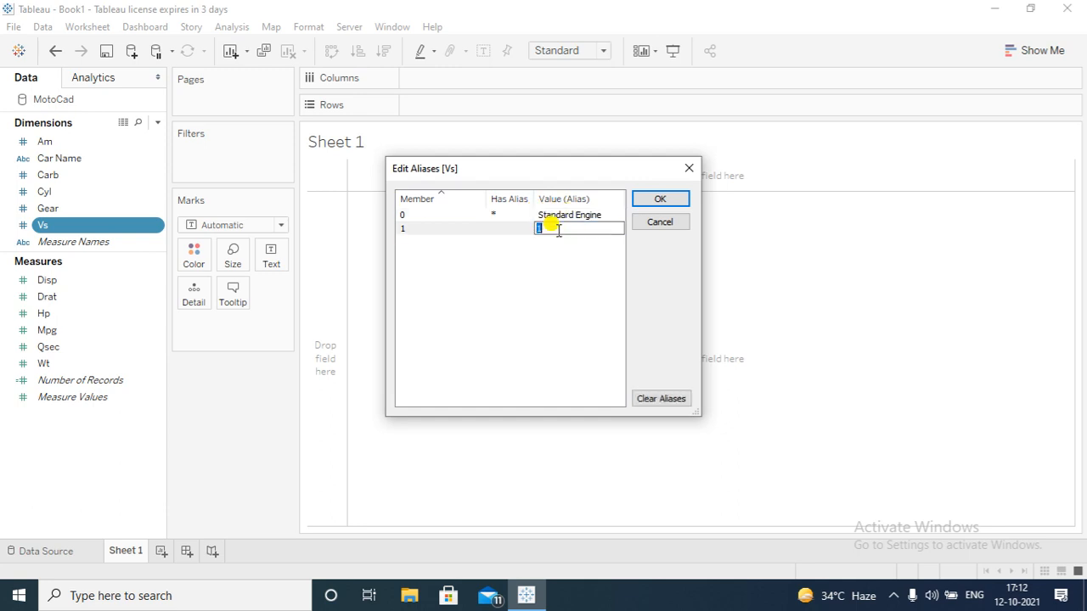
{"action": "key", "text": "BackSpace"}
{"action": "type", "text": "VS Type Engine"}
{"action": "left_click", "coordinate": [662, 202]}
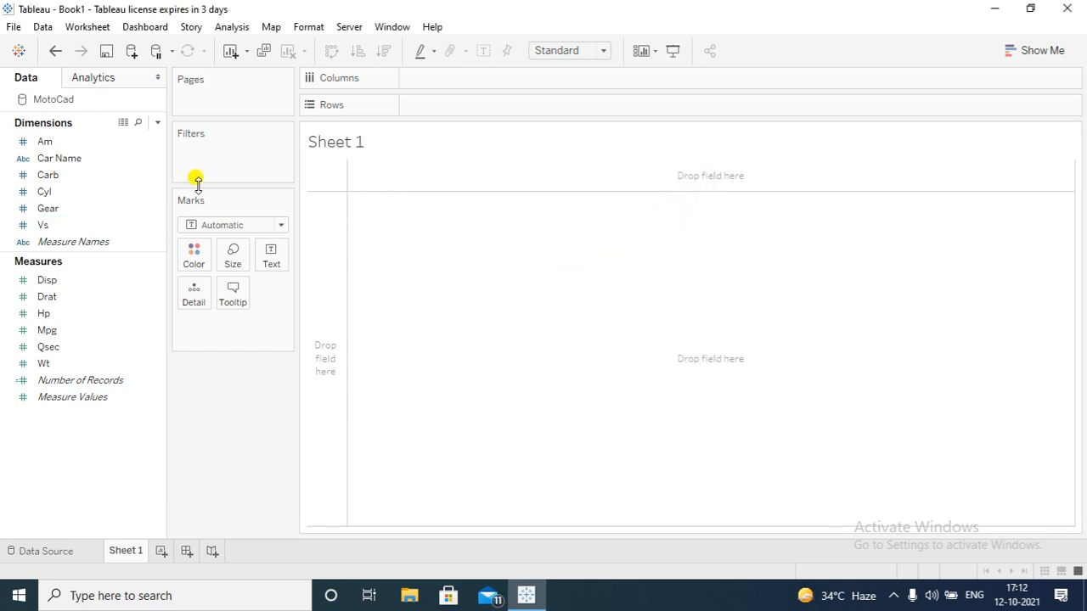
Open the alias settings of the Vs dimension and clear all its existing aliases.
{"action": "left_click", "coordinate": [66, 230]}
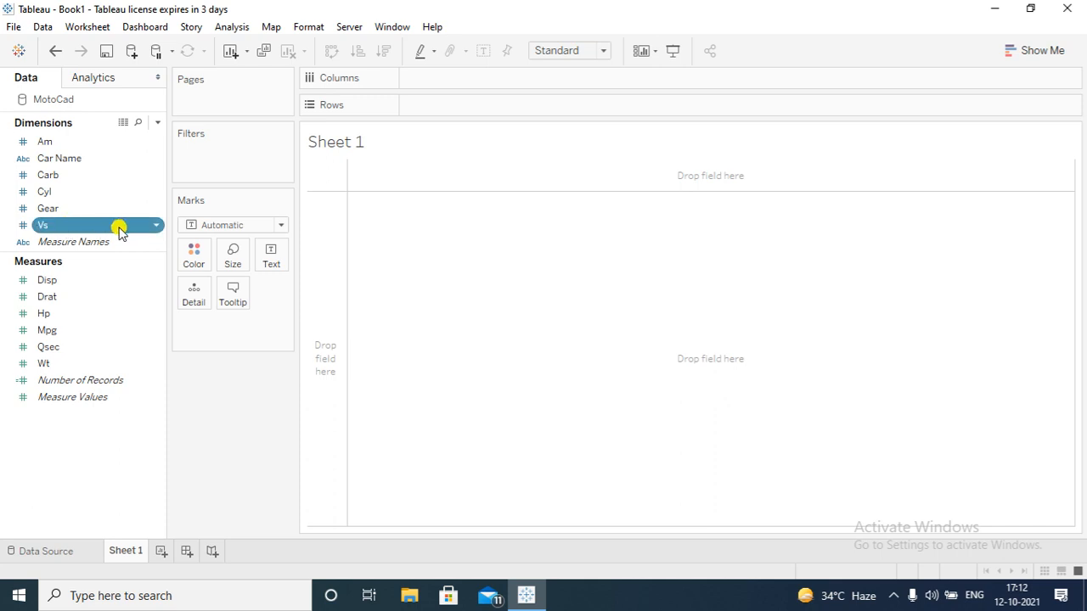
{"action": "left_click", "coordinate": [155, 228]}
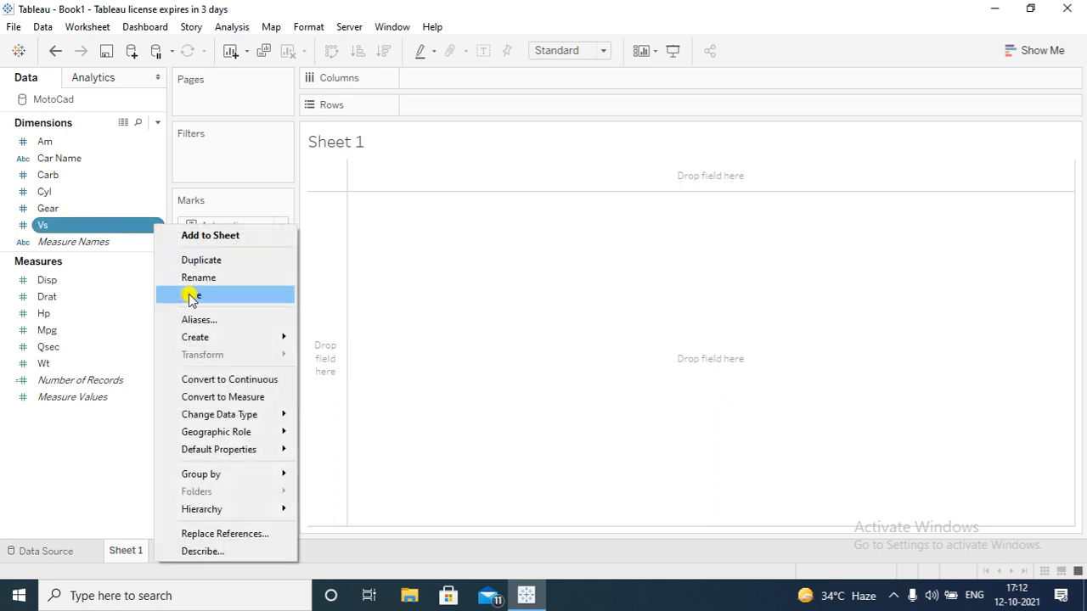
{"action": "left_click", "coordinate": [221, 325]}
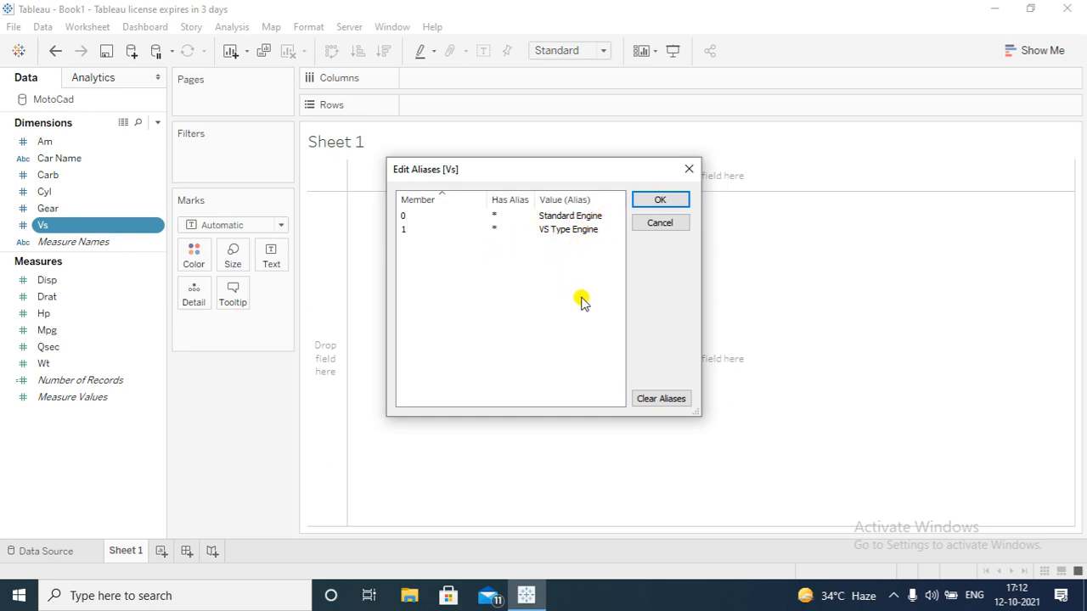
{"action": "left_click", "coordinate": [667, 399]}
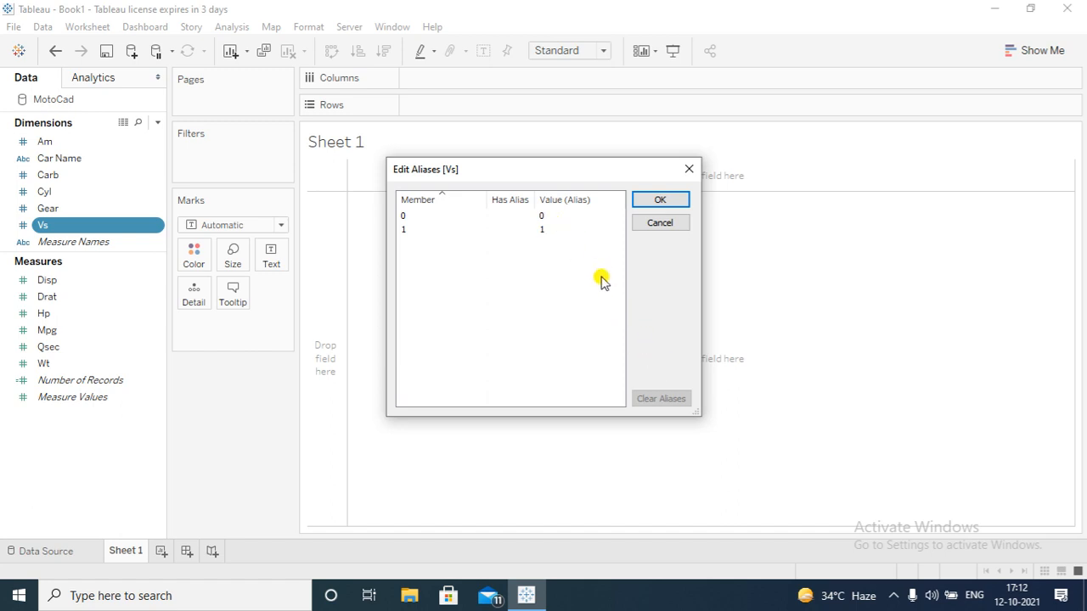
Re-enter the Vs aliases as "Standard Engine" for member 0 and "VS Type Engine" for member 1, and apply them.
{"action": "double_click", "coordinate": [549, 215]}
{"action": "type", "text": "Sta"}
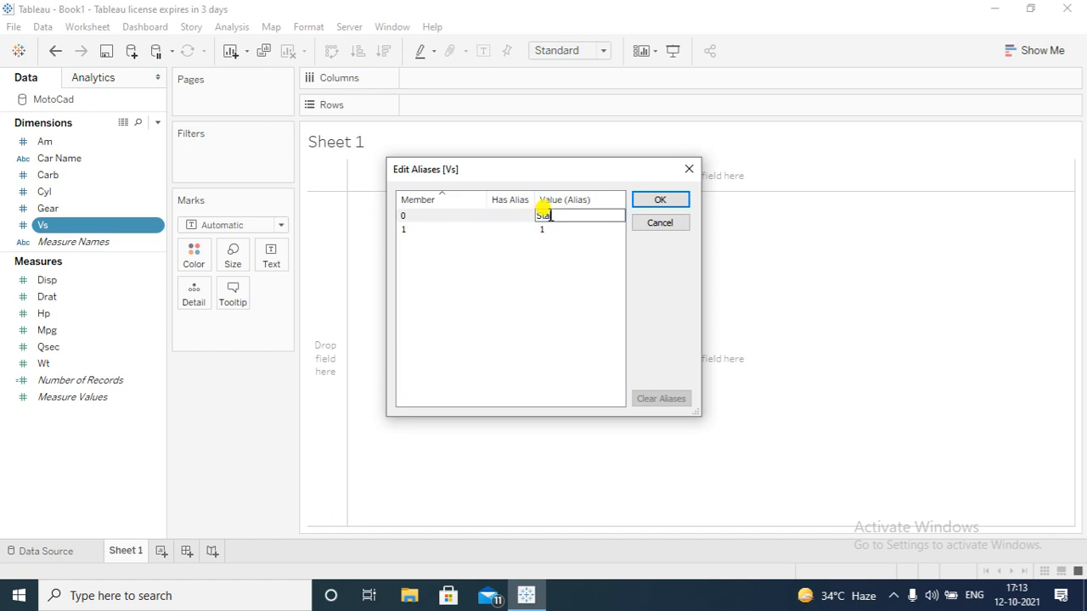
{"action": "type", "text": "b"}
{"action": "key", "text": "BackSpace"}
{"action": "type", "text": "ndard Engine"}
{"action": "left_click", "coordinate": [550, 229]}
{"action": "type", "text": "Vs Type "}
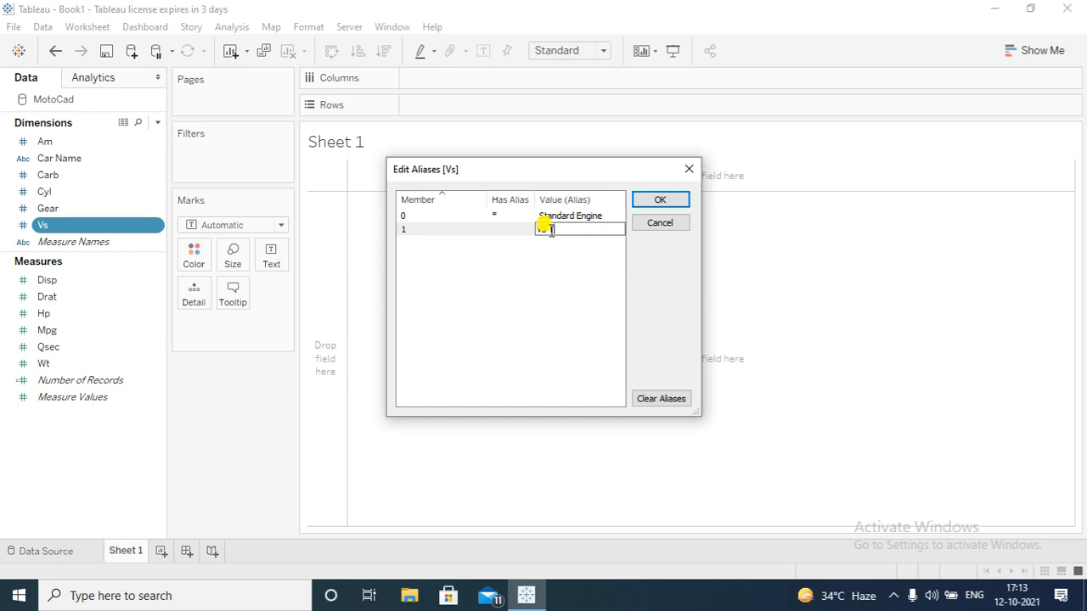
{"action": "type", "text": "Engine"}
{"action": "left_click", "coordinate": [671, 203]}
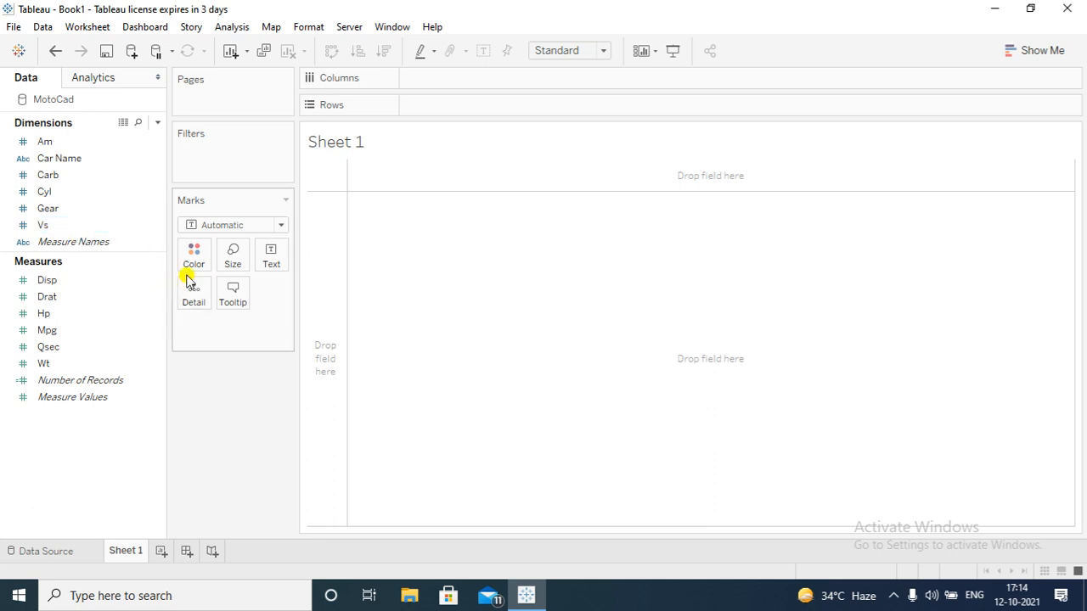
Toggle the display of aliases in the MotoCad data source grid to compare the original and aliased Vs values.
{"action": "left_click", "coordinate": [50, 552]}
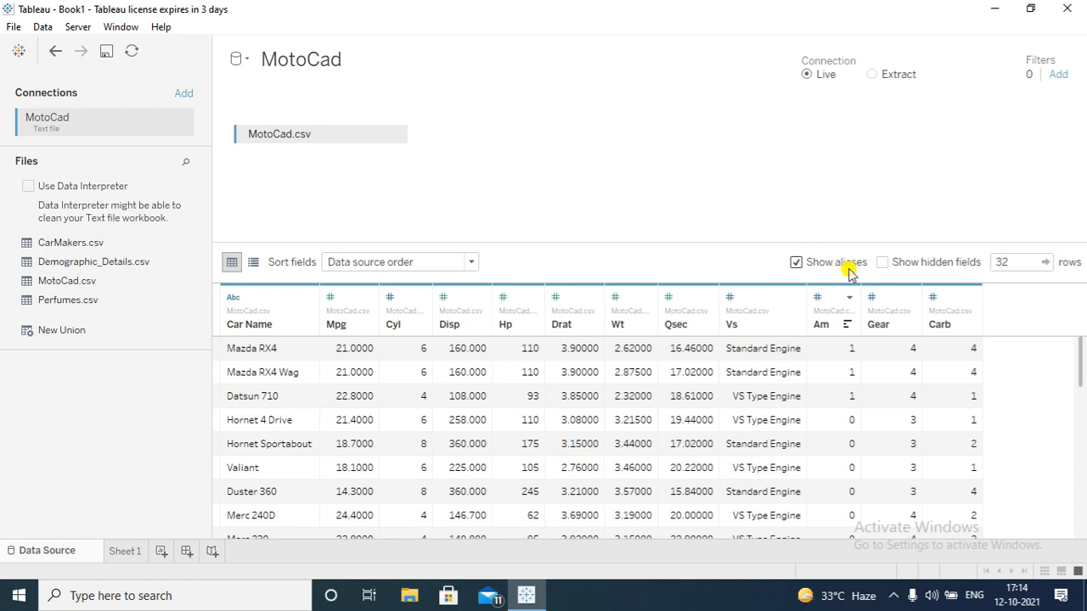
{"action": "left_click", "coordinate": [796, 265]}
{"action": "left_click", "coordinate": [797, 264]}
{"action": "left_click", "coordinate": [797, 265]}
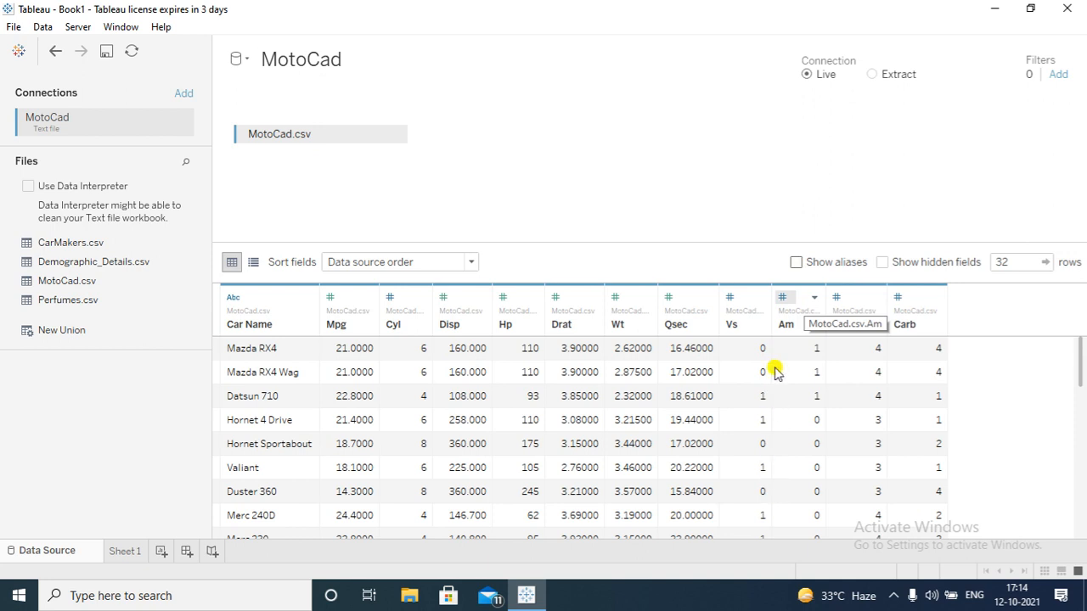
{"action": "left_click", "coordinate": [797, 264]}
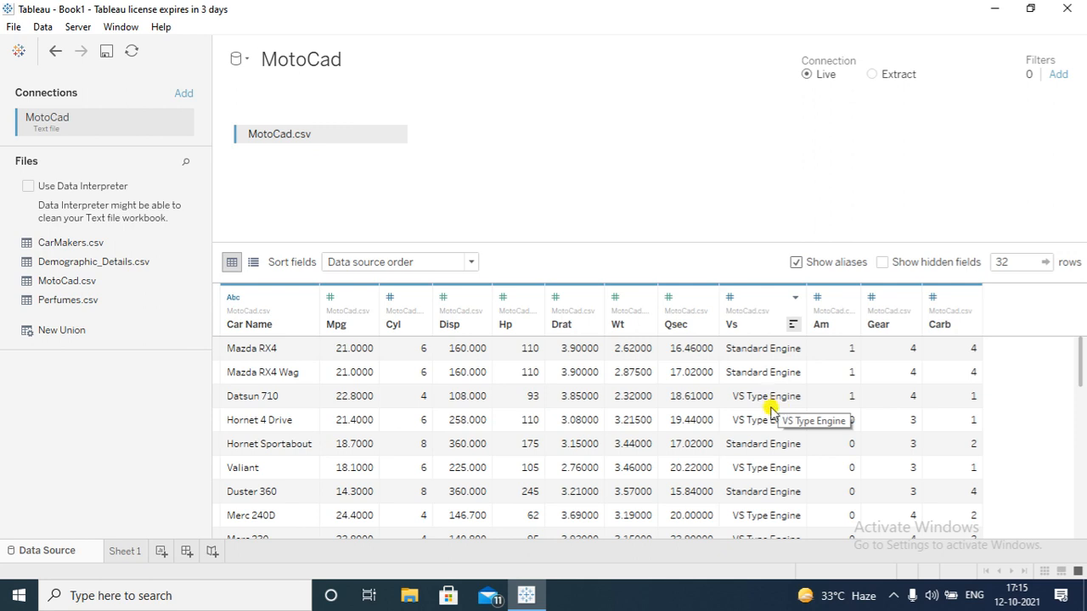
Rename the worksheet Sheet 1 as "Alias".
{"action": "left_click", "coordinate": [136, 552]}
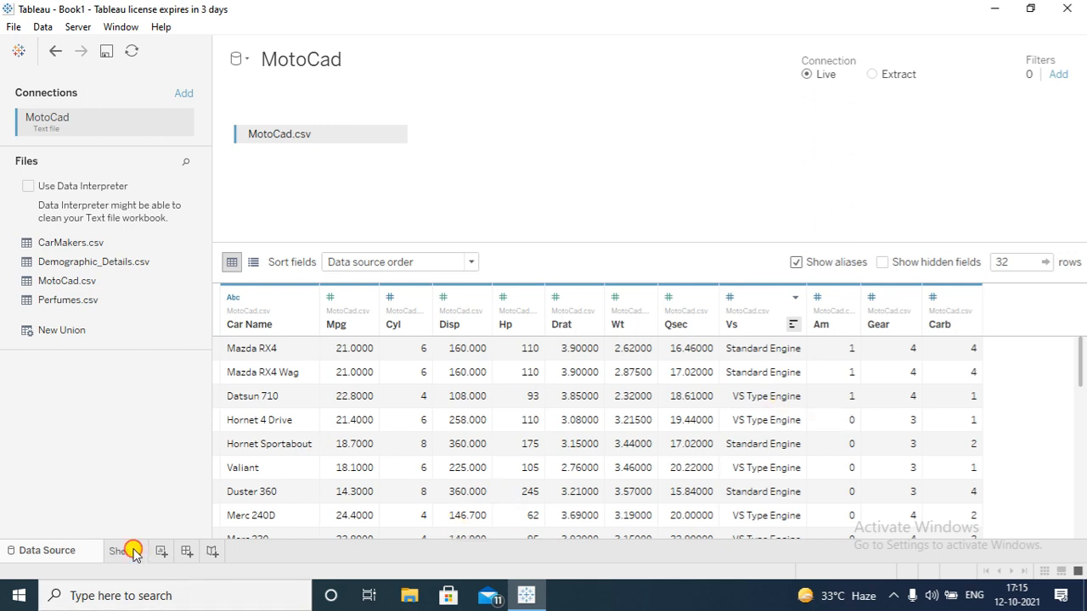
{"action": "right_click", "coordinate": [133, 554]}
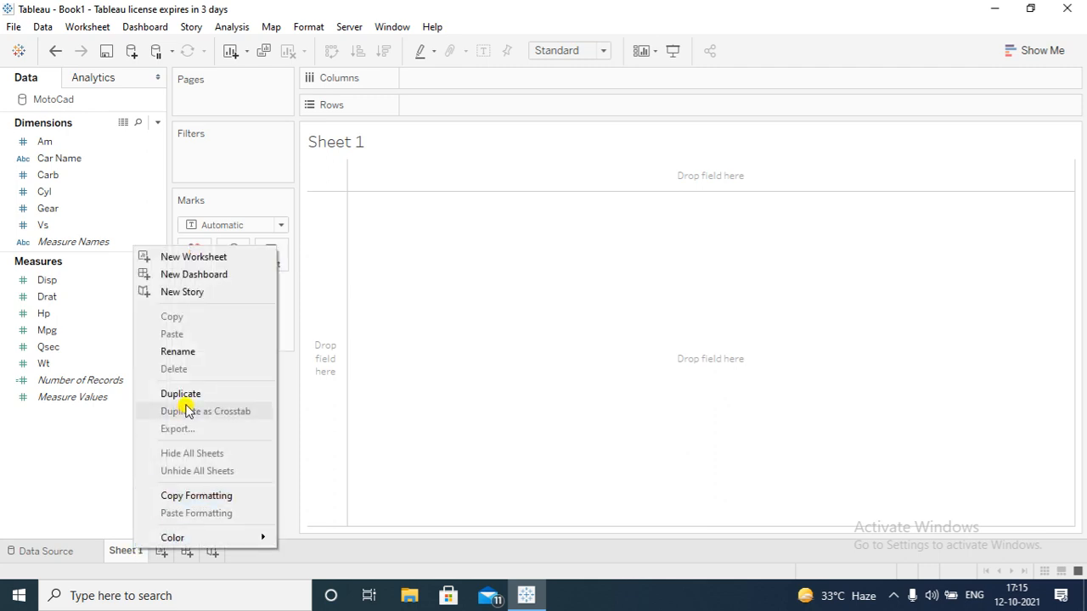
{"action": "left_click", "coordinate": [191, 352]}
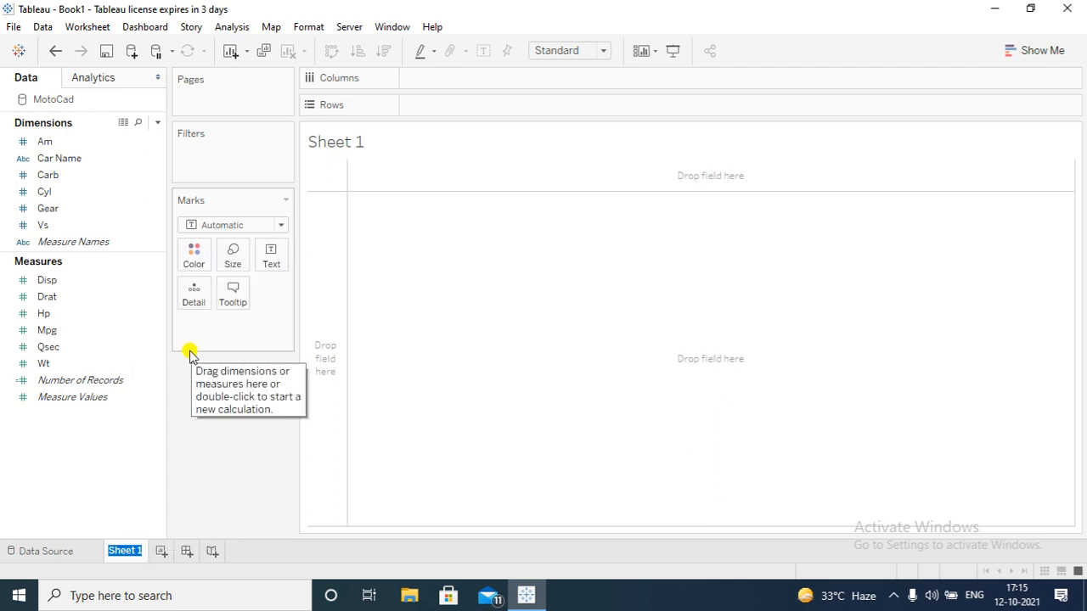
{"action": "type", "text": "Alias"}
{"action": "key", "text": "Return"}
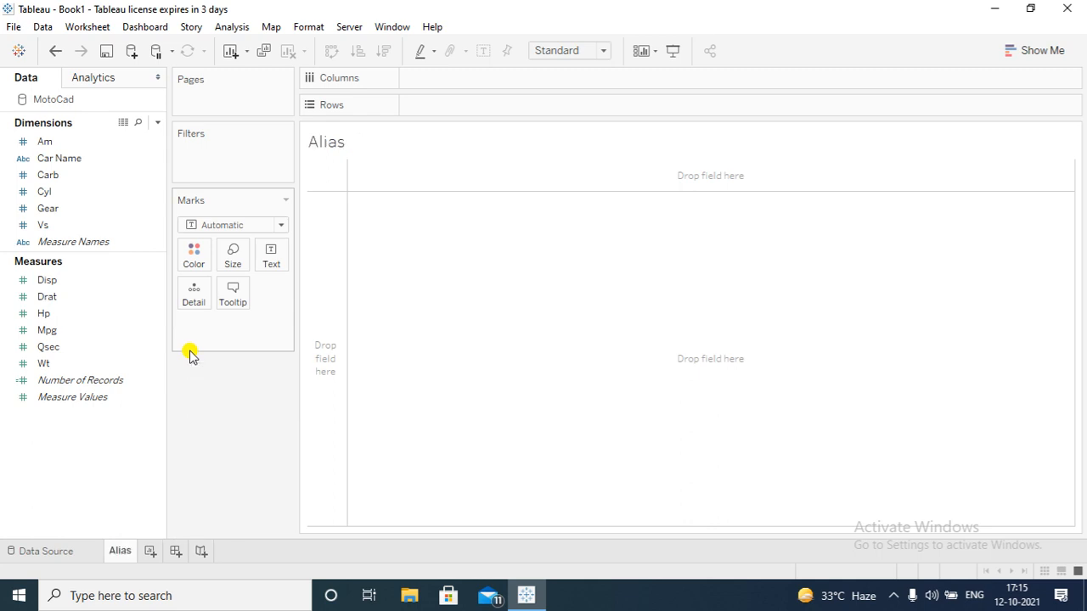
Place the Vs dimension in the rows of the Alias sheet and show the Mpg measure as its cell values.
{"action": "left_click", "coordinate": [86, 194]}
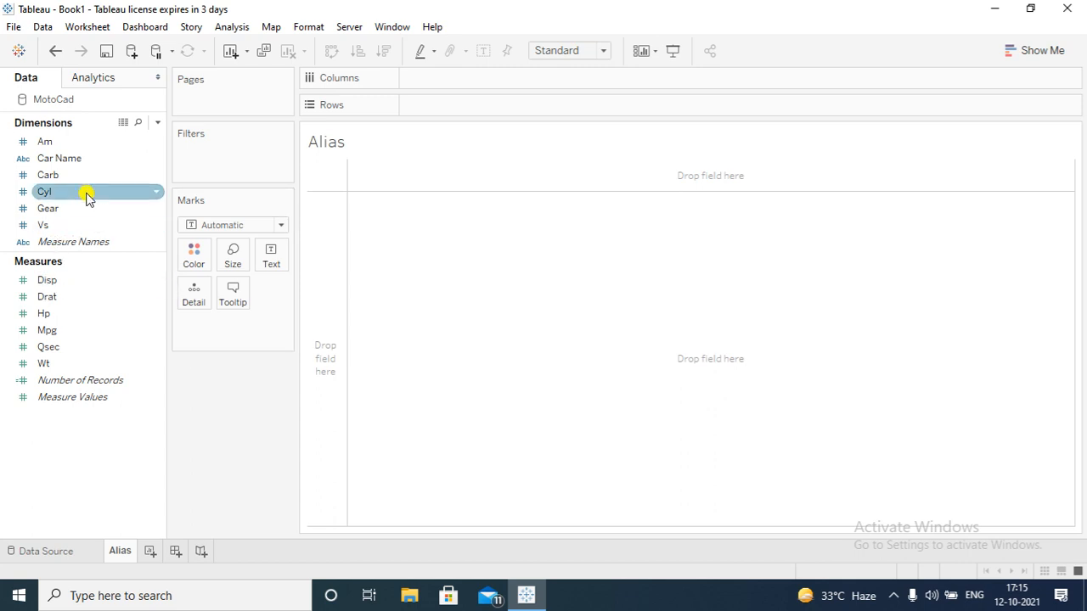
{"action": "left_click", "coordinate": [56, 226]}
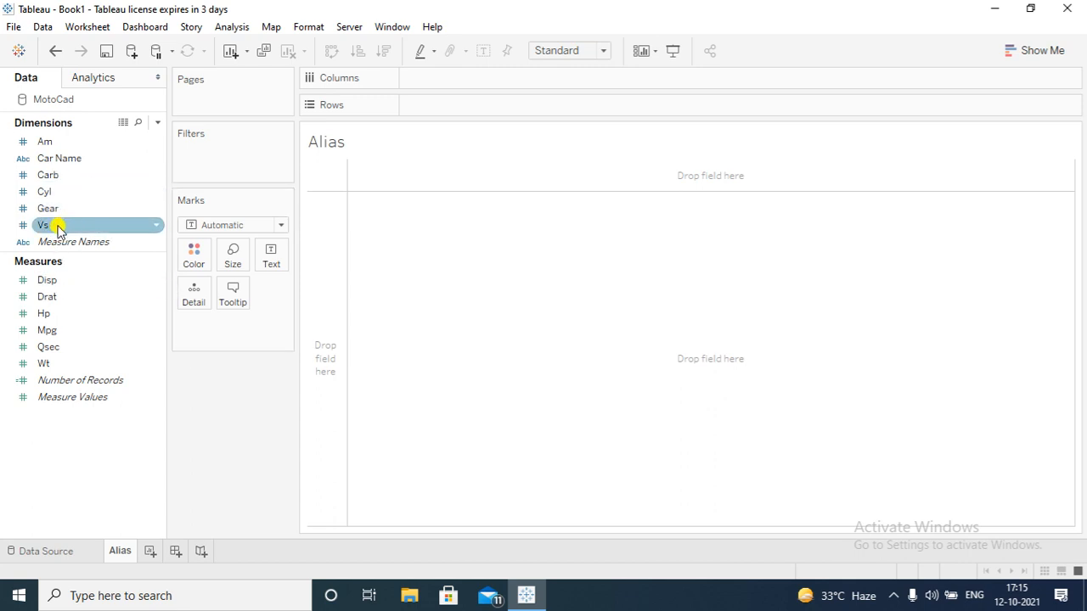
{"action": "left_click_drag", "start_coordinate": [54, 228], "coordinate": [383, 205]}
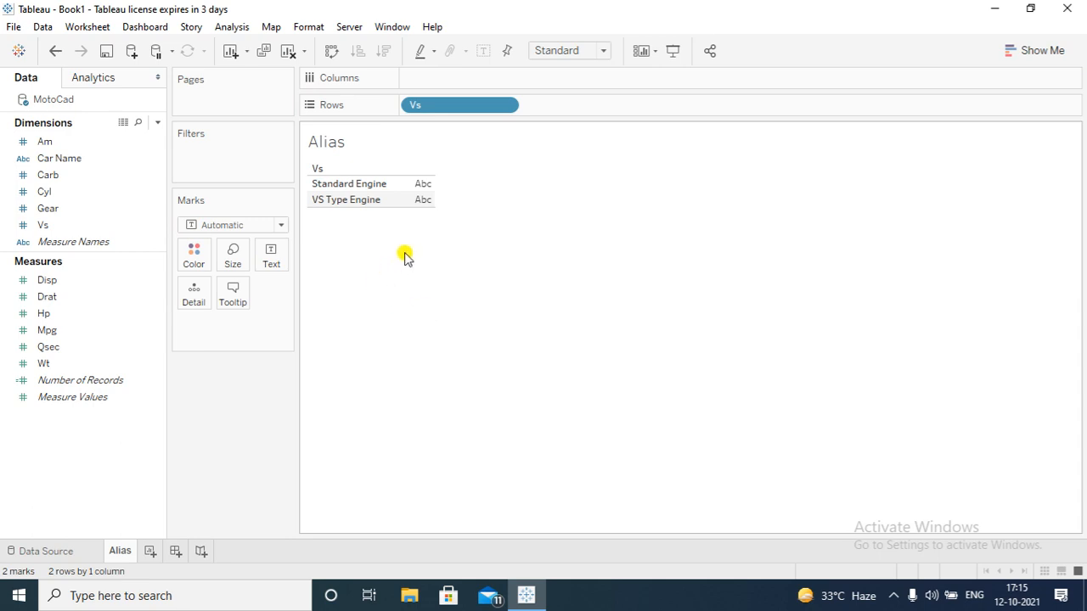
{"action": "left_click", "coordinate": [102, 332]}
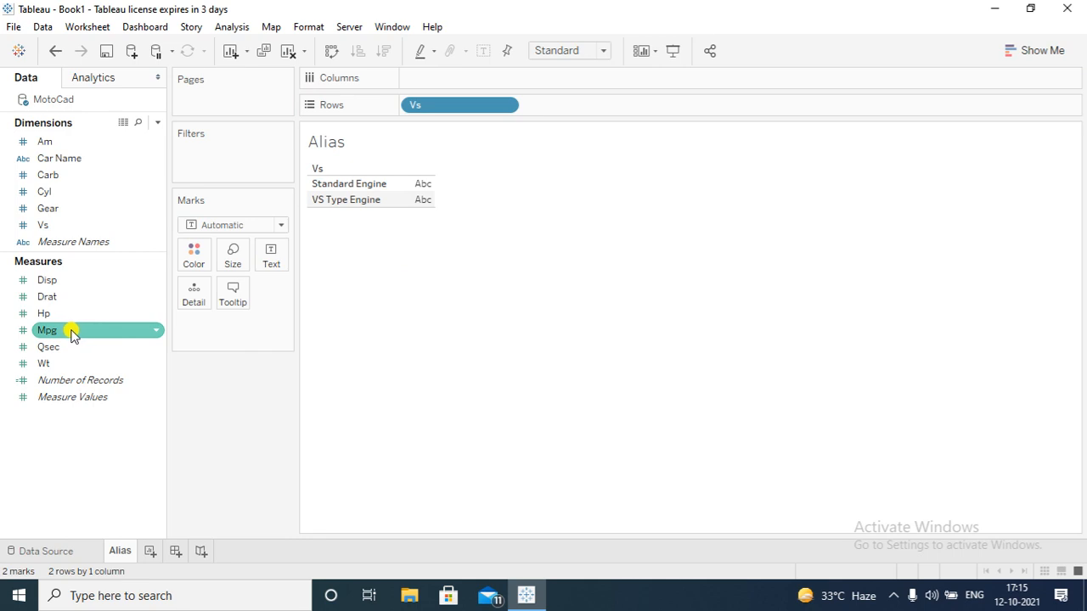
{"action": "left_click_drag", "start_coordinate": [71, 335], "coordinate": [415, 194]}
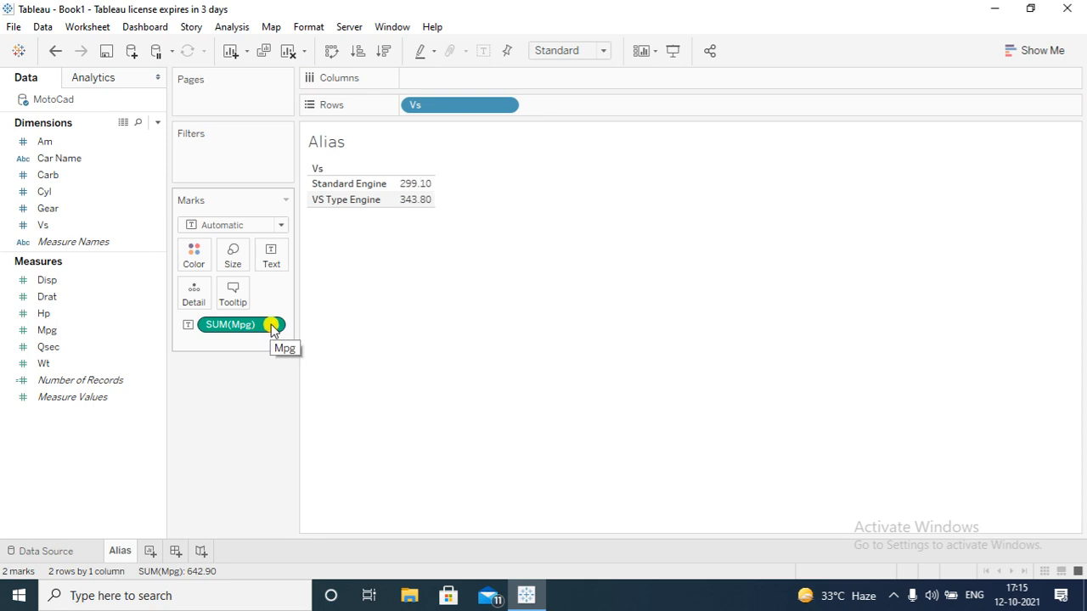
Change the aggregation of Mpg to Average and compare the values across the Vs engine types.
{"action": "left_click", "coordinate": [272, 326]}
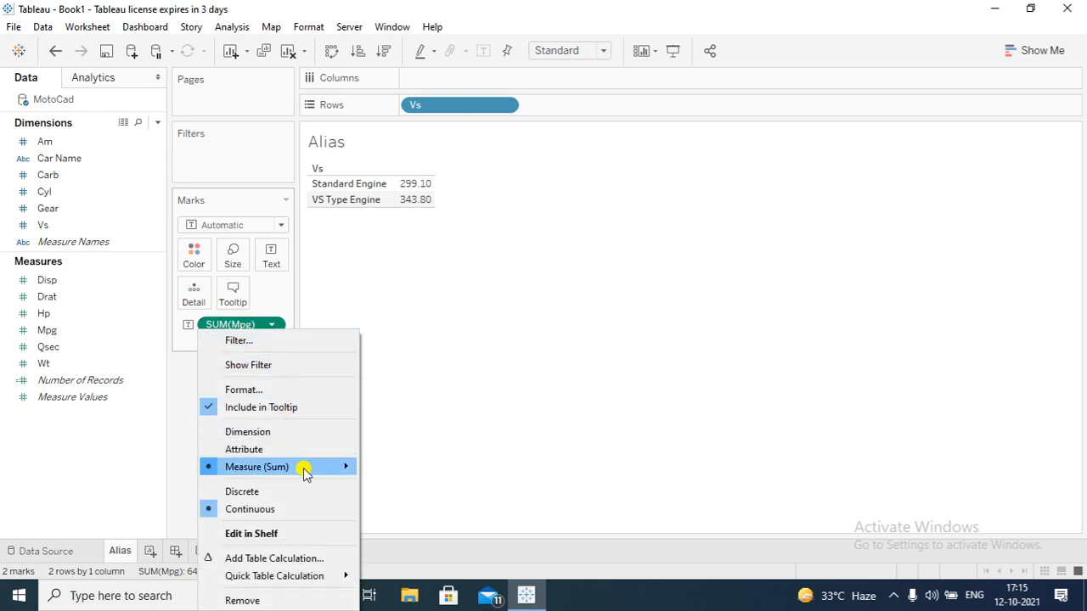
{"action": "mouse_move", "coordinate": [306, 469]}
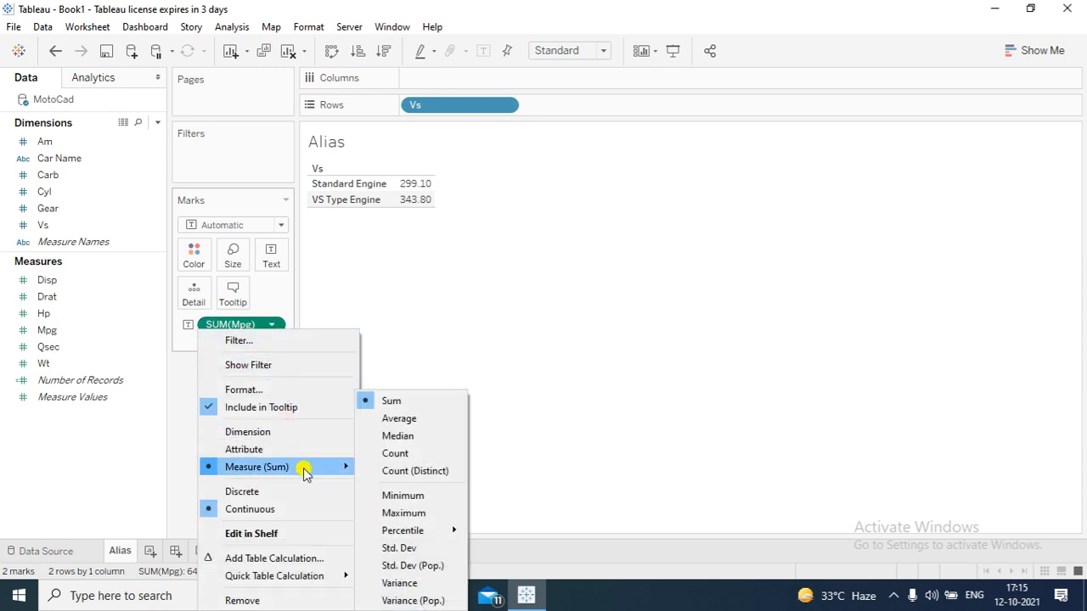
{"action": "left_click", "coordinate": [388, 420]}
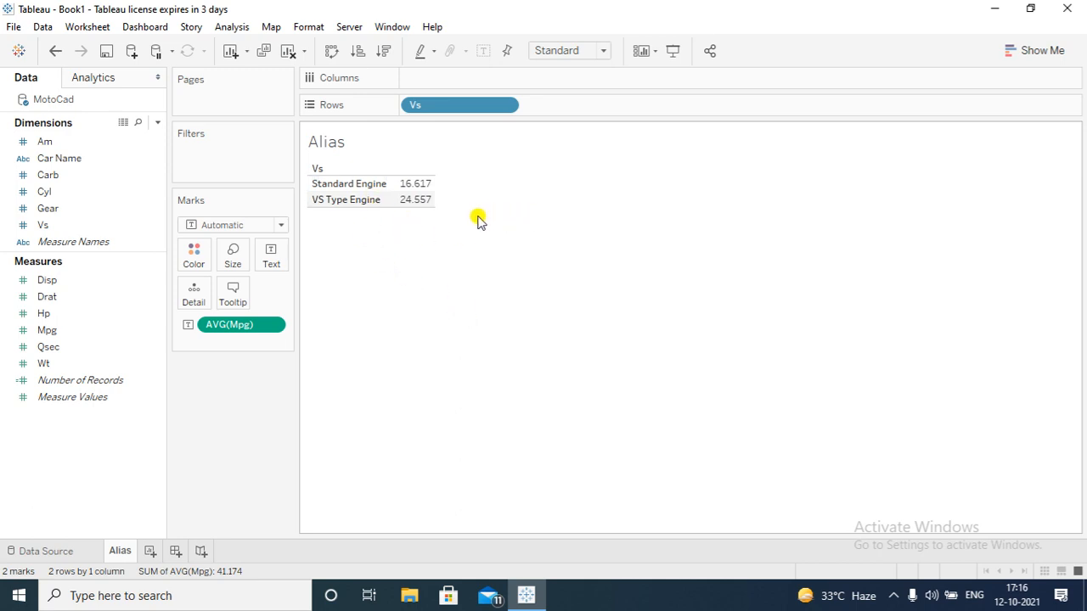
{"action": "mouse_move", "coordinate": [393, 188]}
Clear the Alias sheet and place the Am dimension in its rows.
{"action": "left_click", "coordinate": [289, 53]}
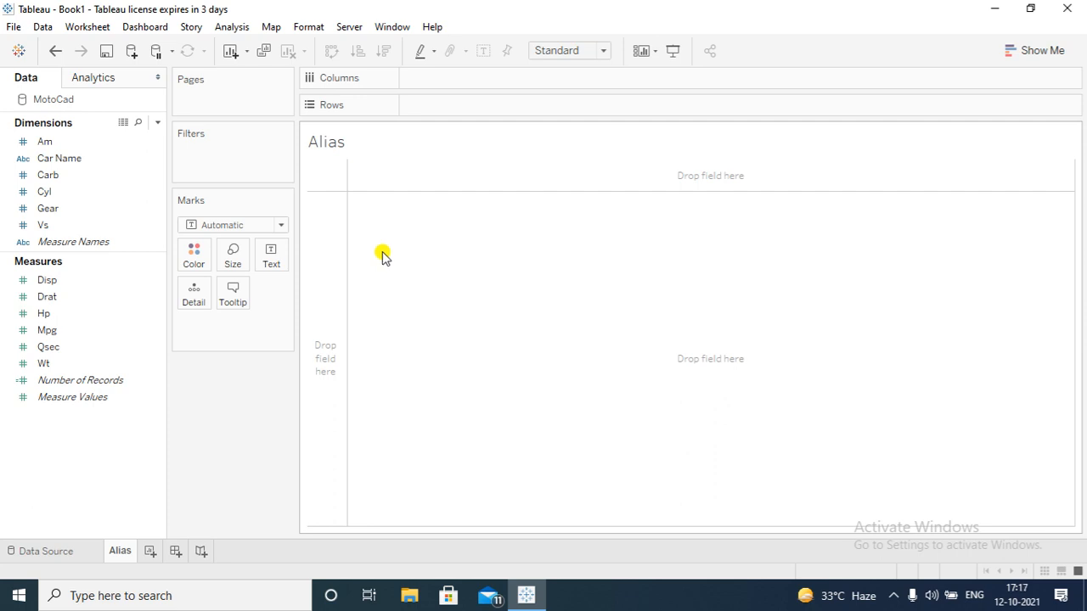
{"action": "left_click", "coordinate": [63, 180]}
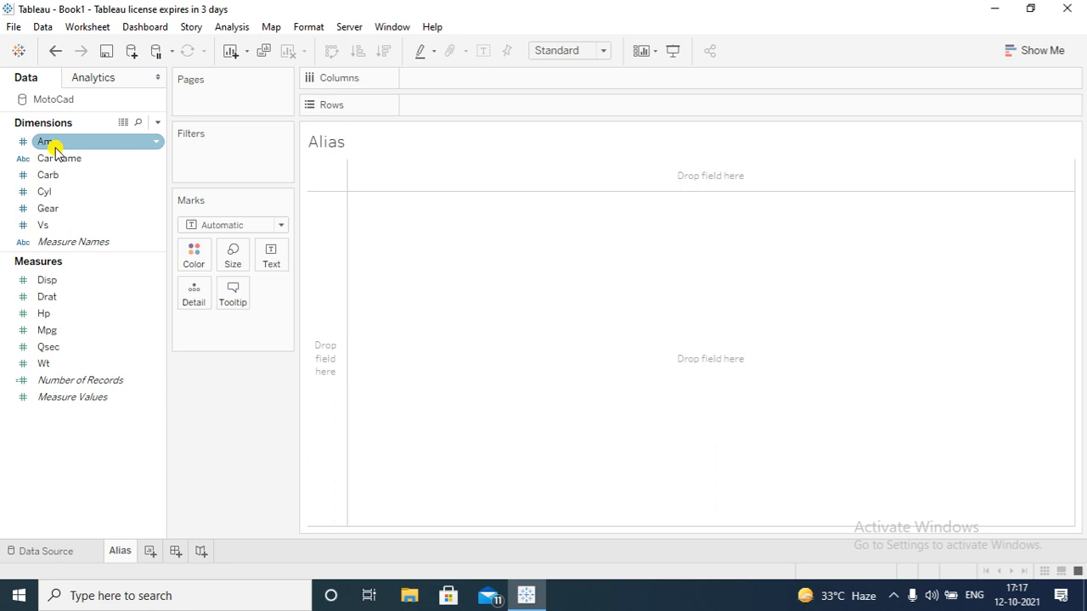
{"action": "left_click_drag", "start_coordinate": [54, 145], "coordinate": [391, 209]}
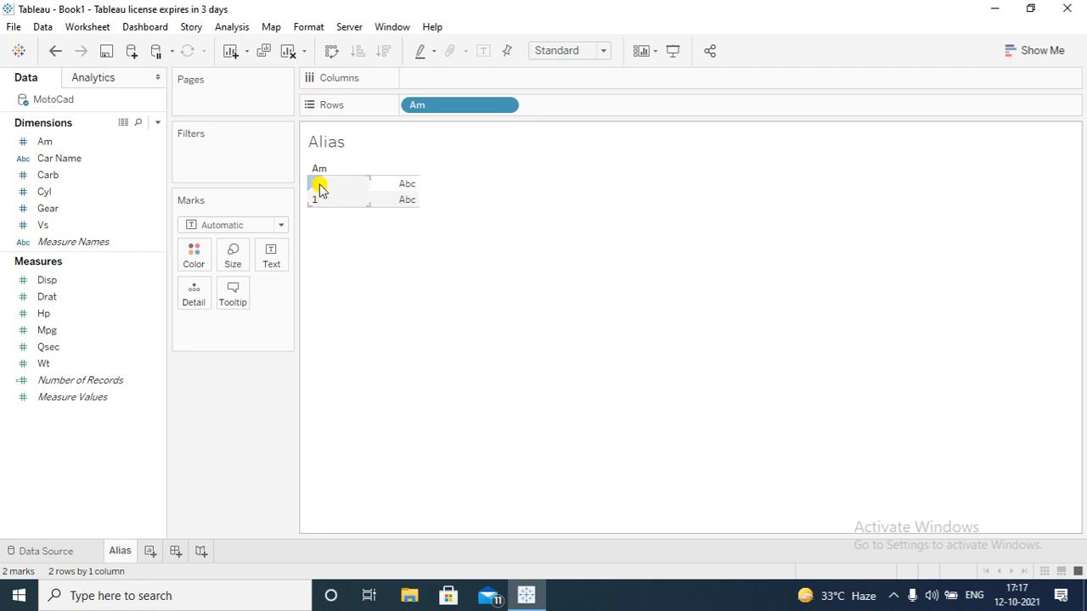
Set the alias of Am member 0 to "Manual Eng Type" from its row header in the view.
{"action": "left_click", "coordinate": [319, 185]}
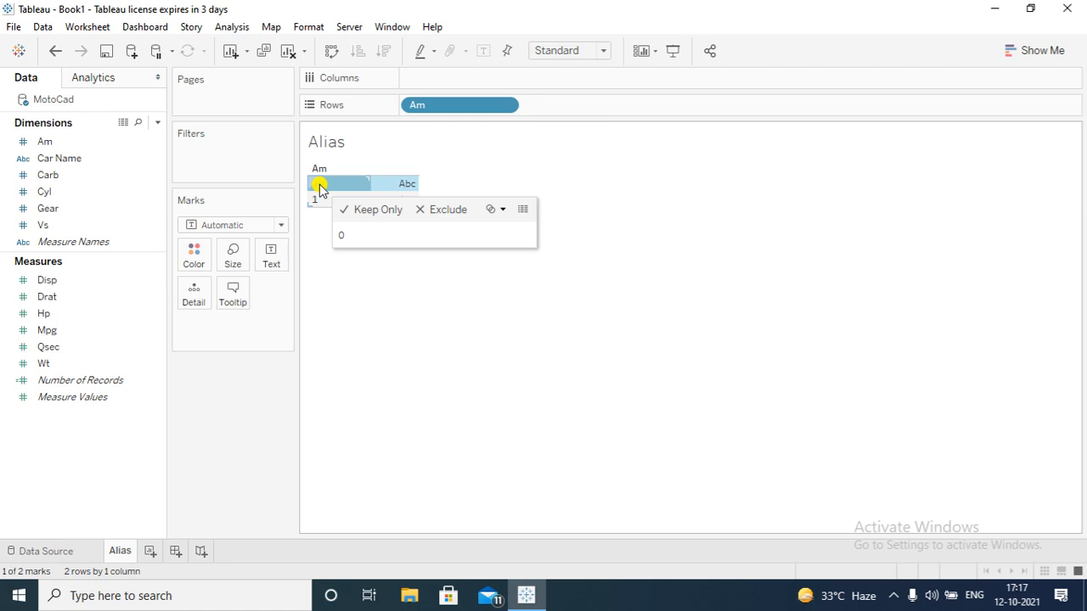
{"action": "right_click", "coordinate": [317, 187]}
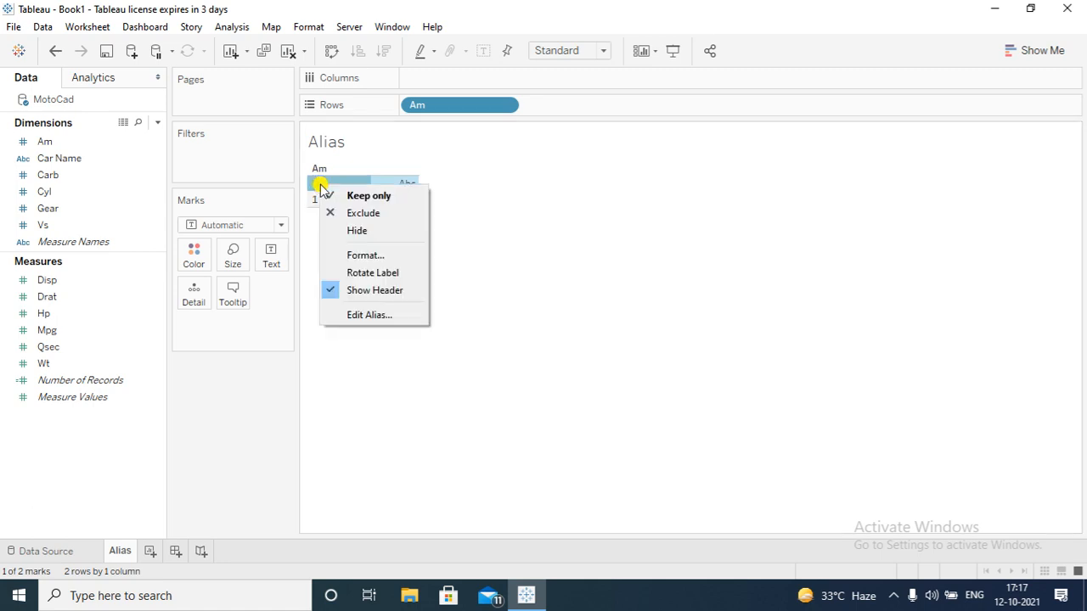
{"action": "left_click", "coordinate": [372, 316]}
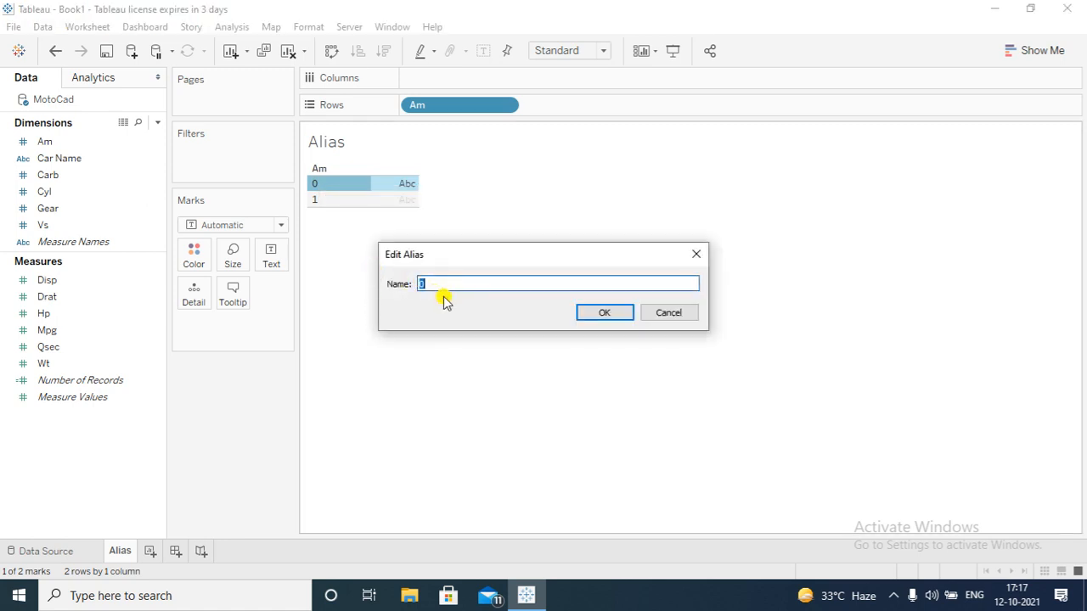
{"action": "type", "text": "Ma"}
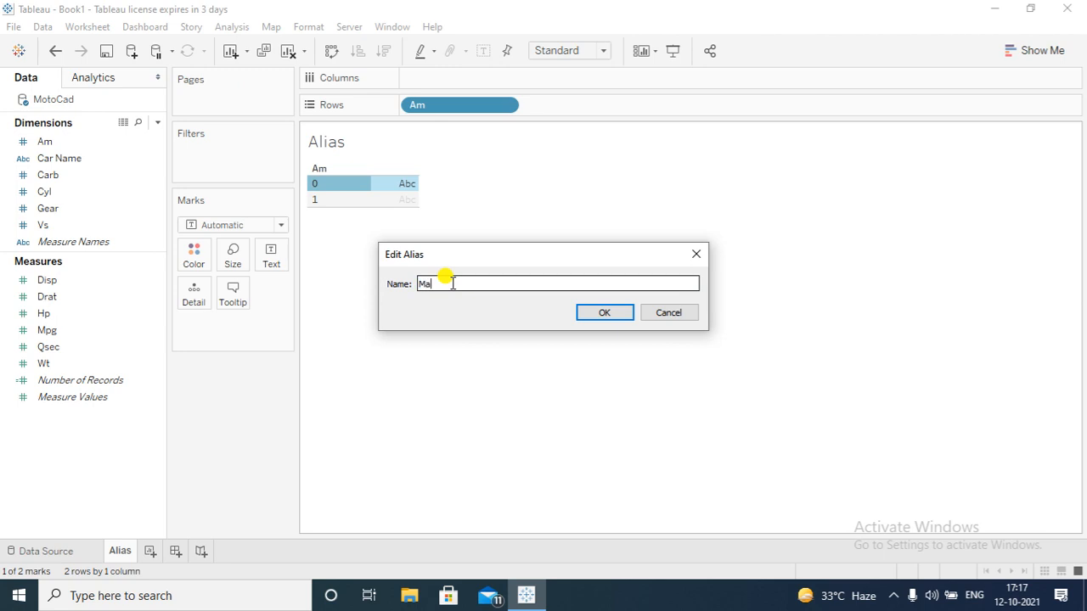
{"action": "type", "text": "nual Eng "}
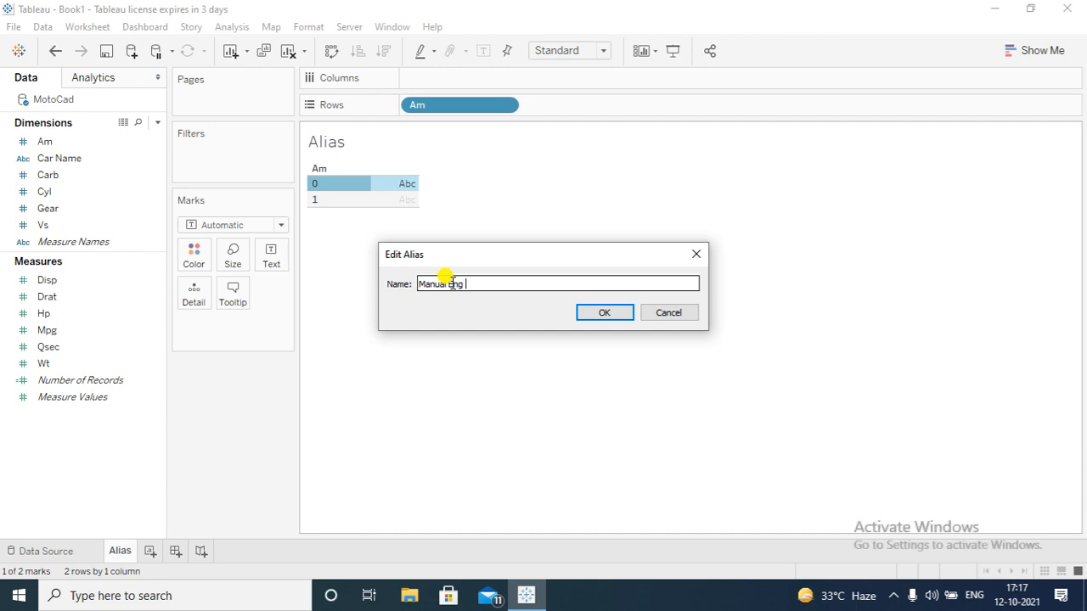
{"action": "type", "text": "Type"}
{"action": "left_click", "coordinate": [601, 315]}
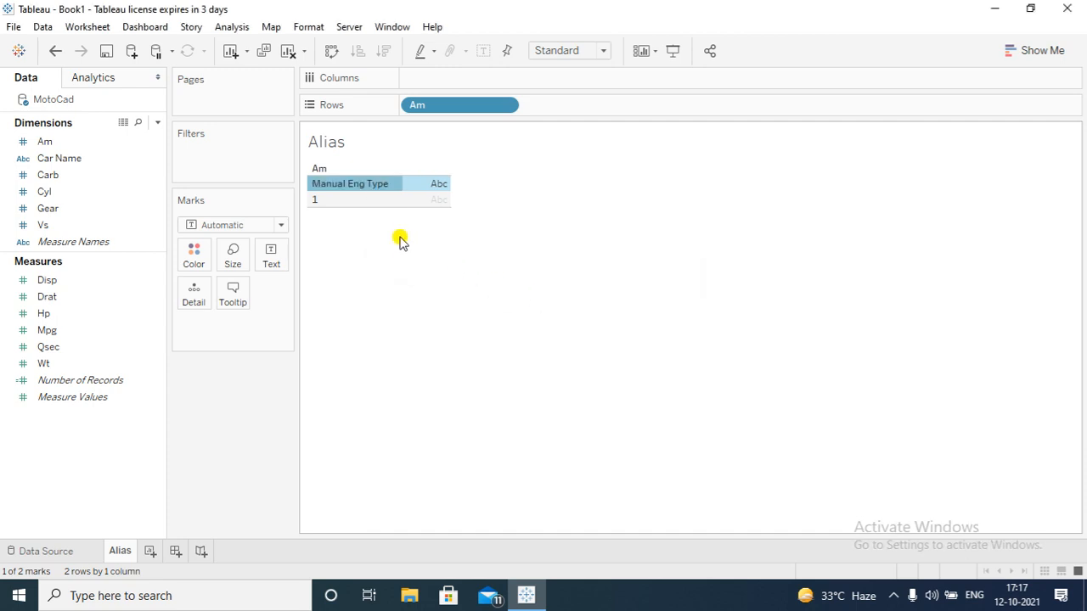
Set the alias of Am member 1 to "Automatic Eng Type" from its row header, and deselect the row.
{"action": "left_click", "coordinate": [337, 200]}
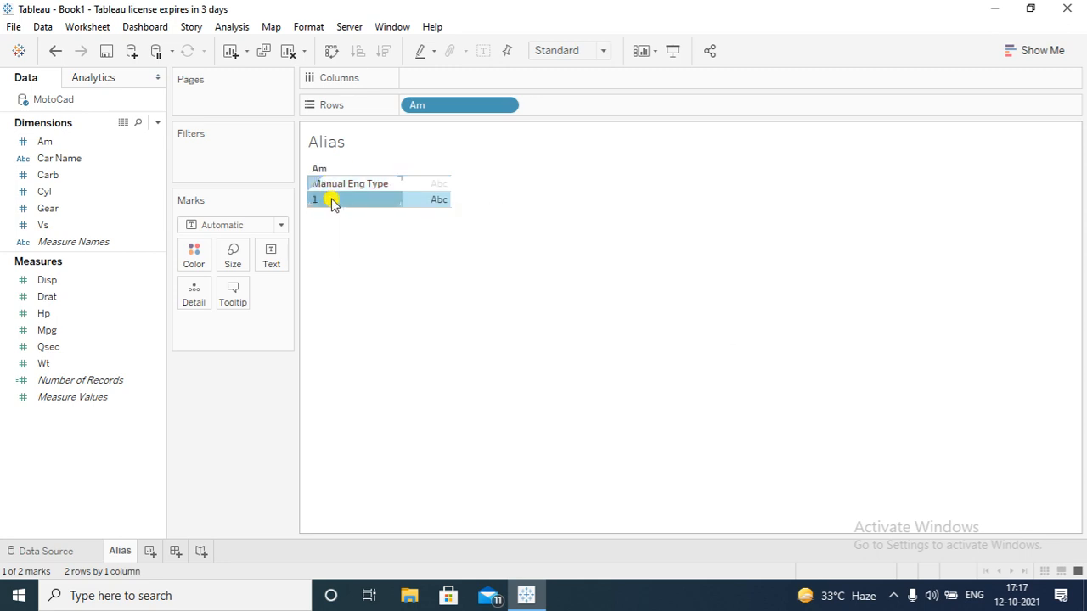
{"action": "right_click", "coordinate": [333, 201]}
{"action": "left_click", "coordinate": [384, 328]}
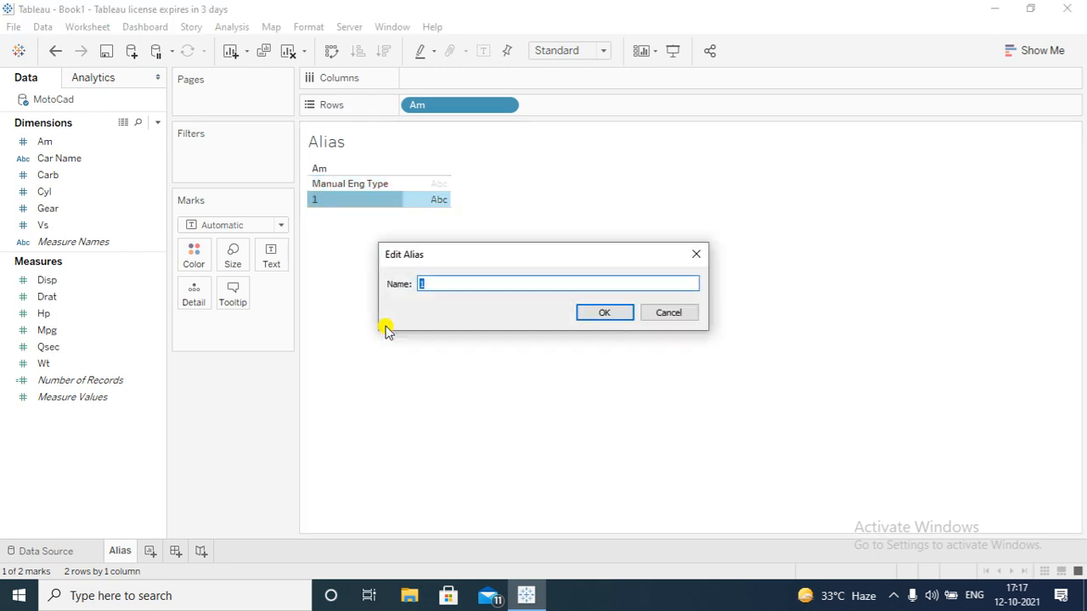
{"action": "type", "text": "A"}
{"action": "type", "text": "ito"}
{"action": "type", "text": "mat"}
{"action": "key", "text": "BackSpace"}
{"action": "key", "text": "BackSpace"}
{"action": "key", "text": "BackSpace"}
{"action": "key", "text": "BackSpace"}
{"action": "key", "text": "BackSpace"}
{"action": "key", "text": "BackSpace"}
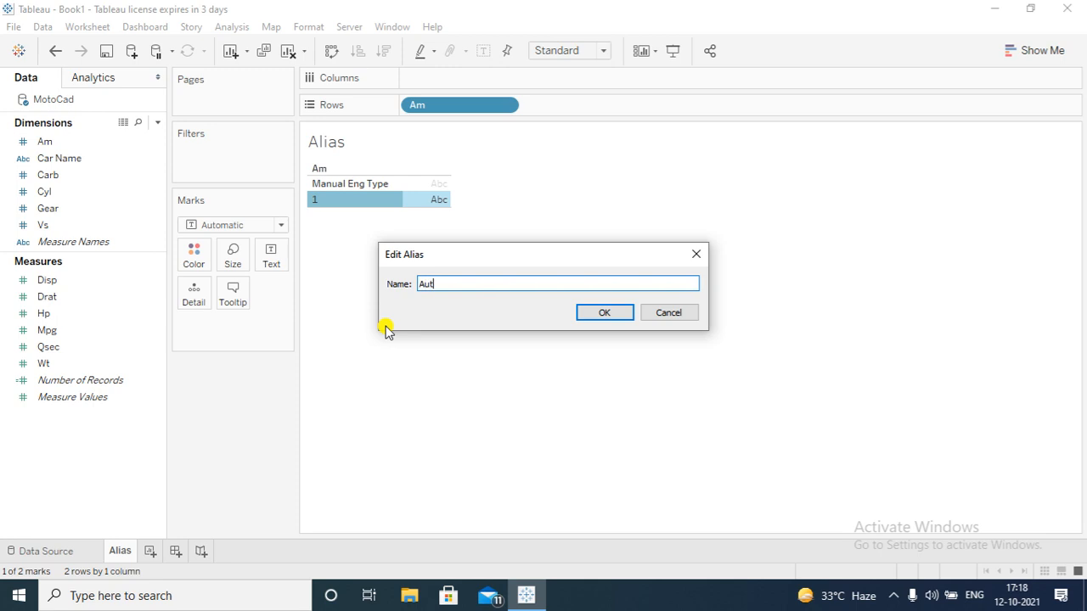
{"action": "type", "text": "Automatic Eng T"}
{"action": "left_click", "coordinate": [624, 314]}
{"action": "left_click", "coordinate": [592, 321]}
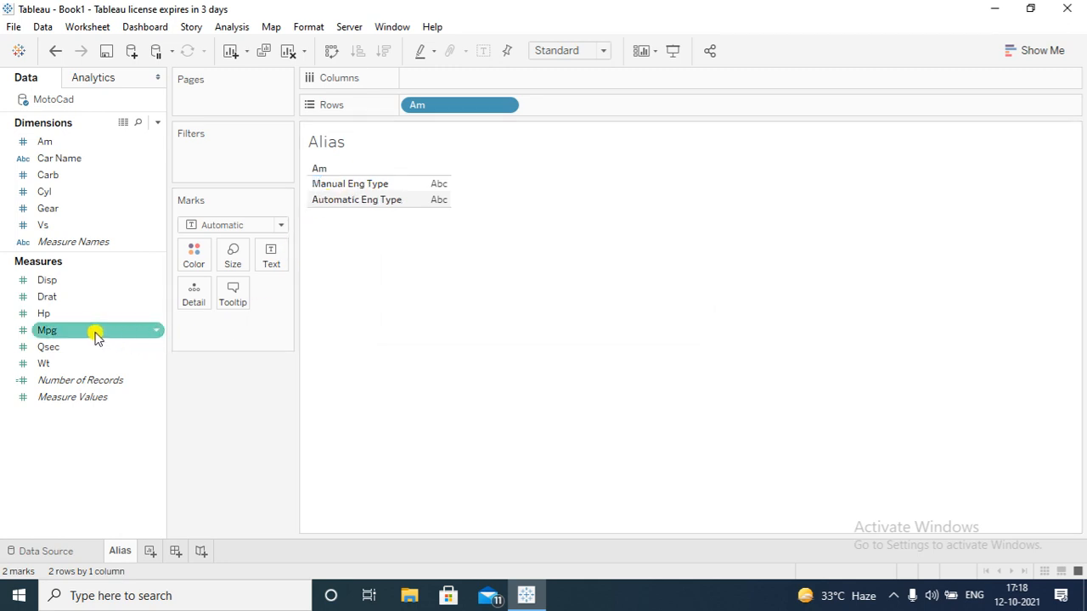
Show the Mpg measure as cell values for the Am engine types and aggregate it as Average.
{"action": "left_click", "coordinate": [67, 334]}
{"action": "left_click_drag", "start_coordinate": [67, 334], "coordinate": [416, 185]}
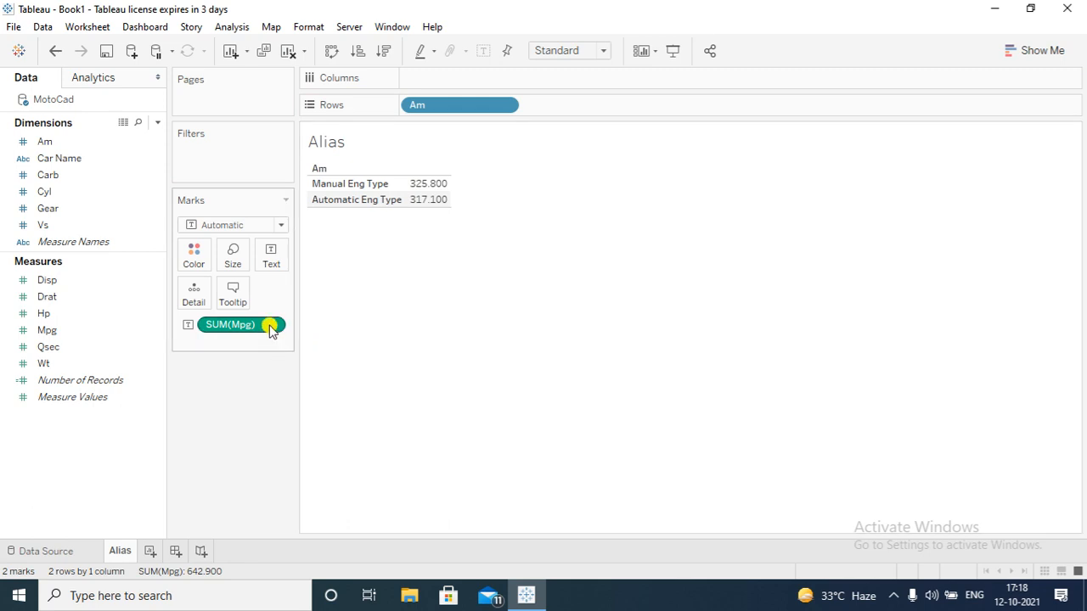
{"action": "left_click", "coordinate": [271, 327]}
{"action": "mouse_move", "coordinate": [278, 470]}
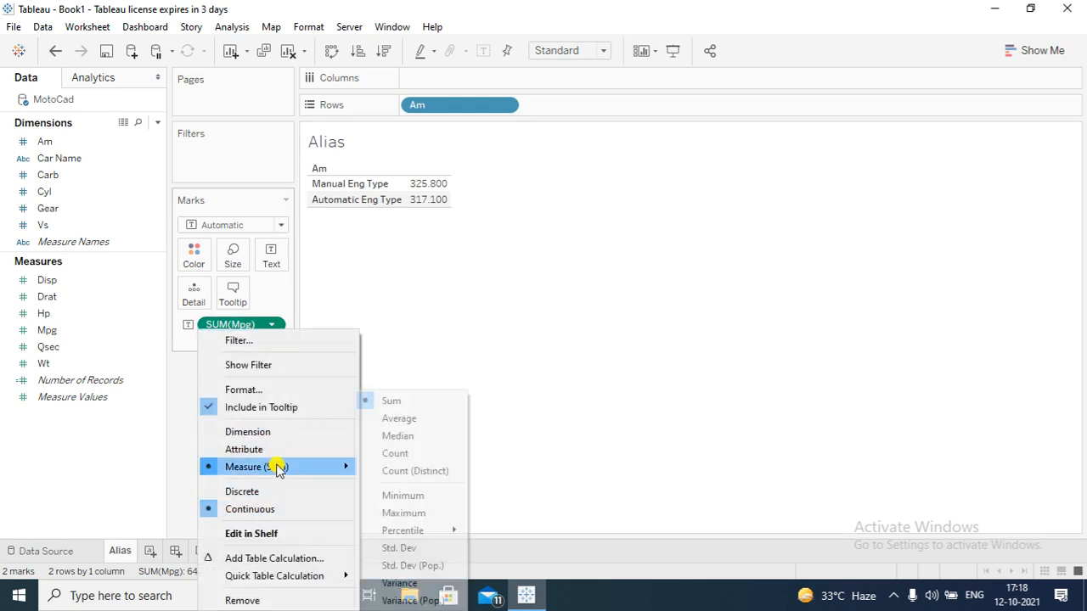
{"action": "left_click", "coordinate": [406, 420]}
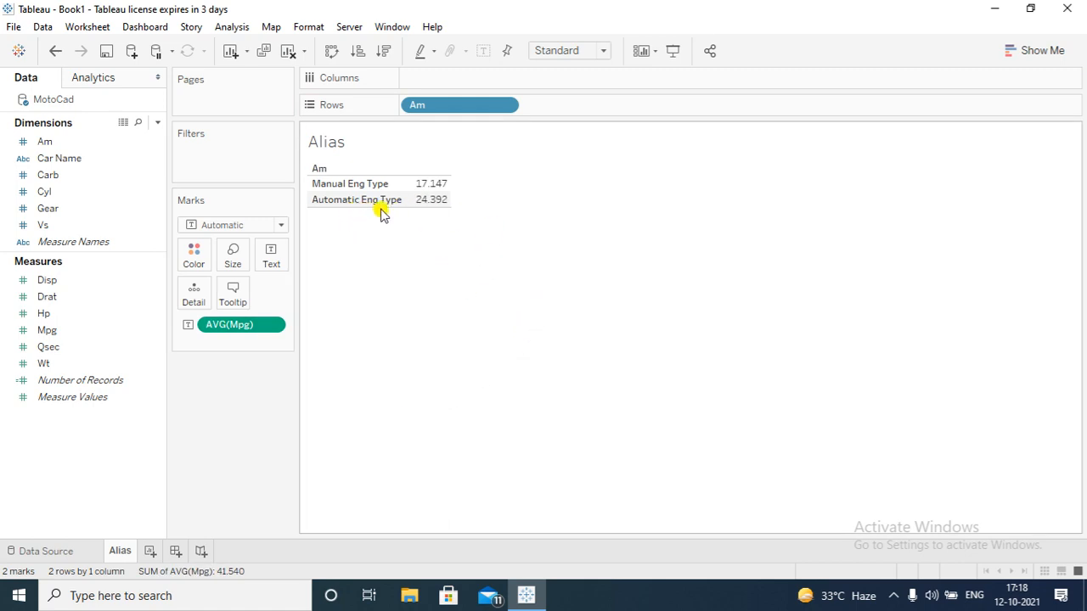
{"action": "mouse_move", "coordinate": [436, 207]}
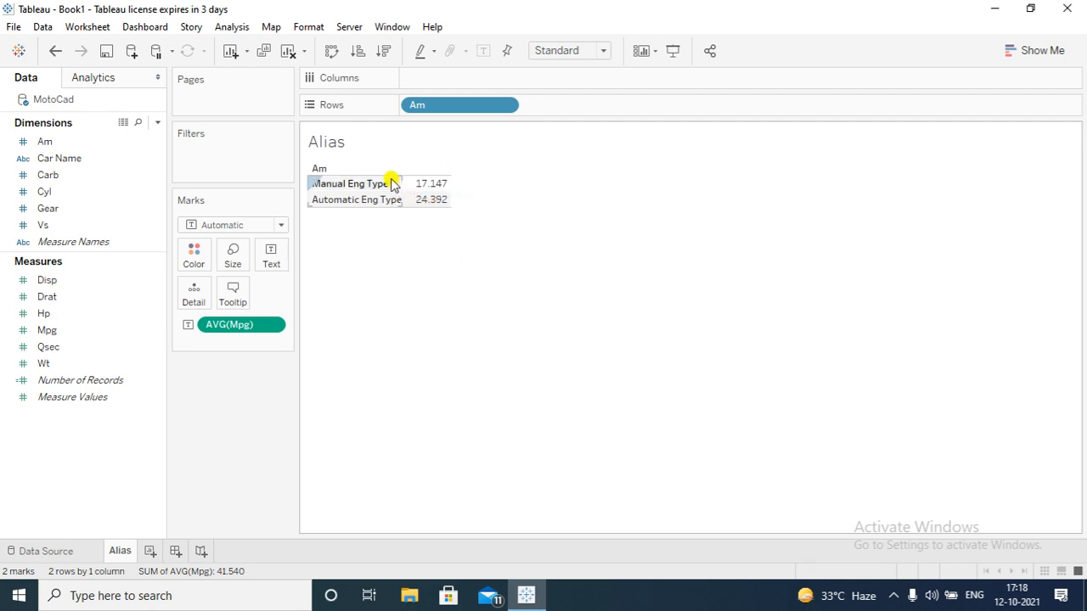